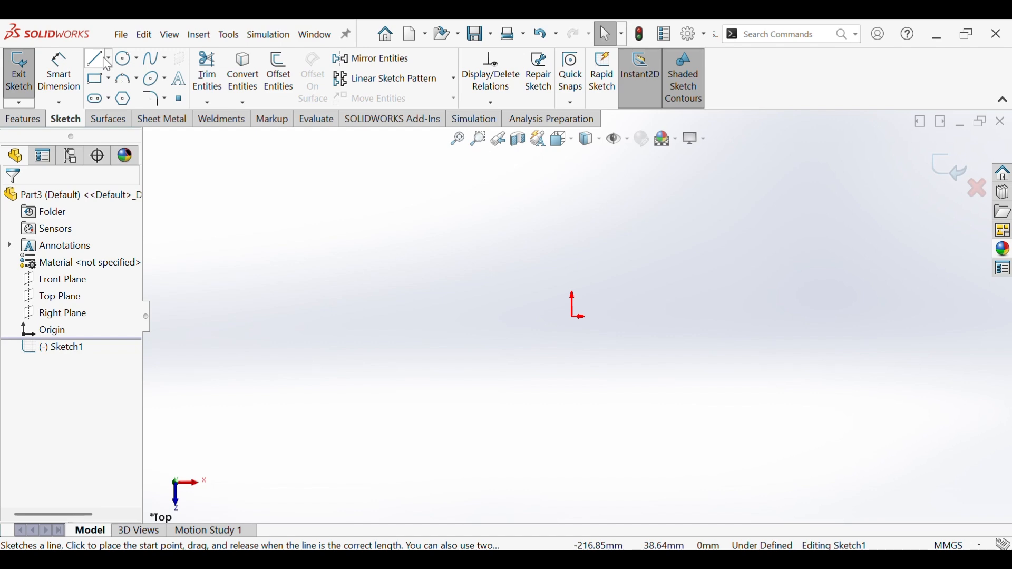
Sketch a horizontal construction centerline starting at the origin and extending toward positive X
left_click(108, 60)
left_click(129, 97)
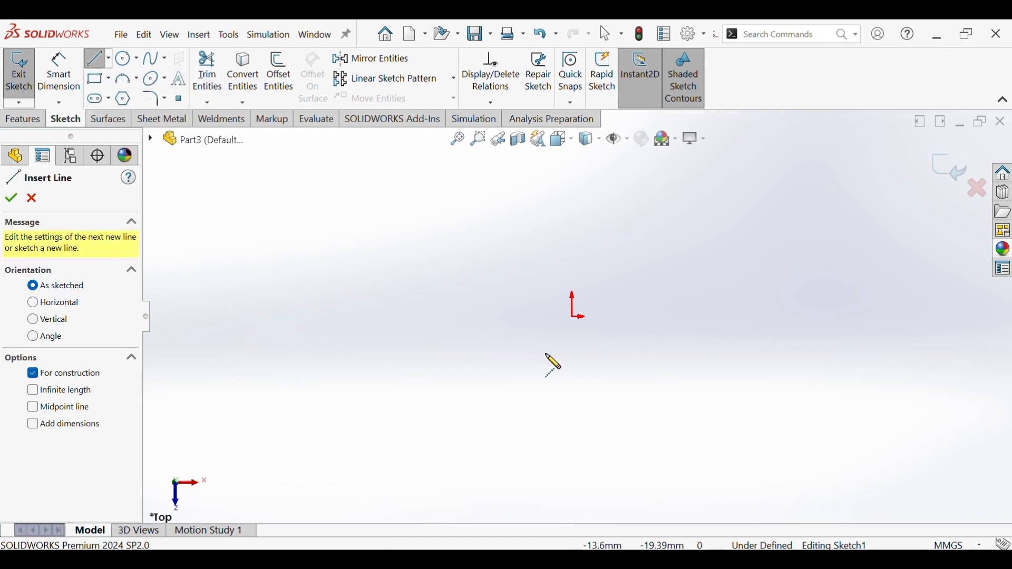
left_click(572, 317)
middle_click_drag(700, 333, 554, 366, "ctrl")
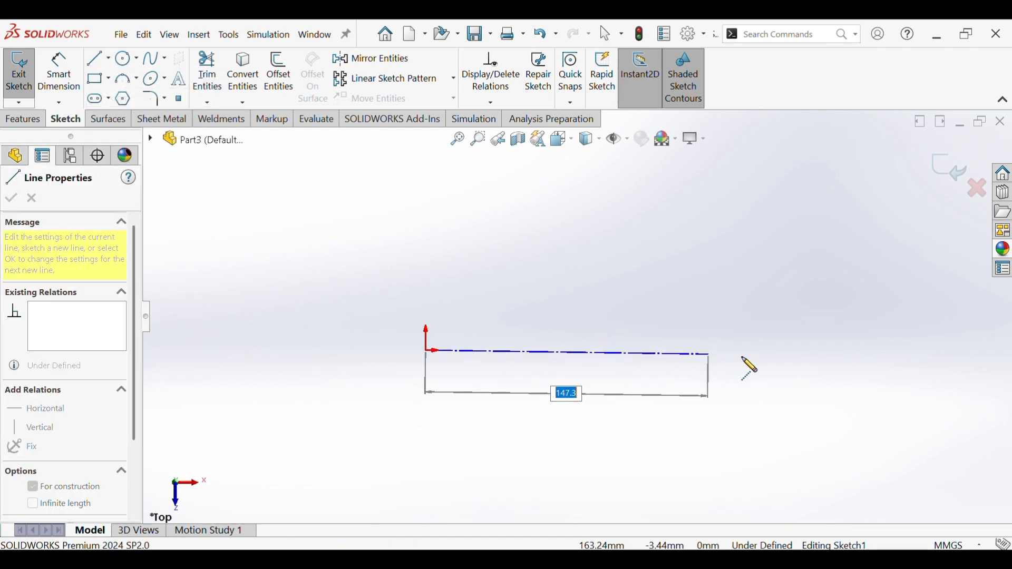
left_click(773, 351)
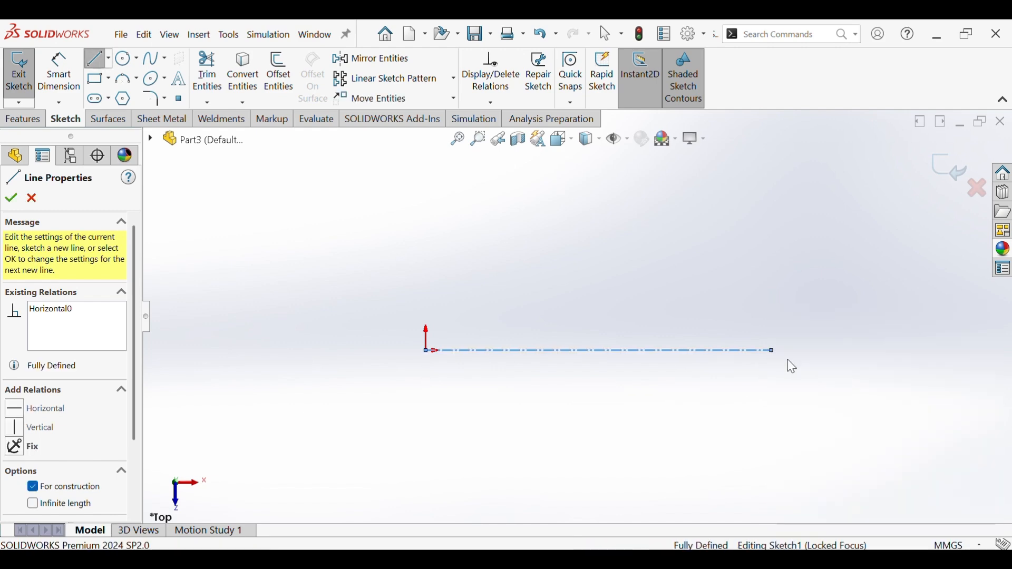
key("Escape")
key("Escape")
Sketch an open stepped profile from the origin: vertical line up, short horizontal, upward slant, long horizontal, and a short vertical line down
left_click(97, 64)
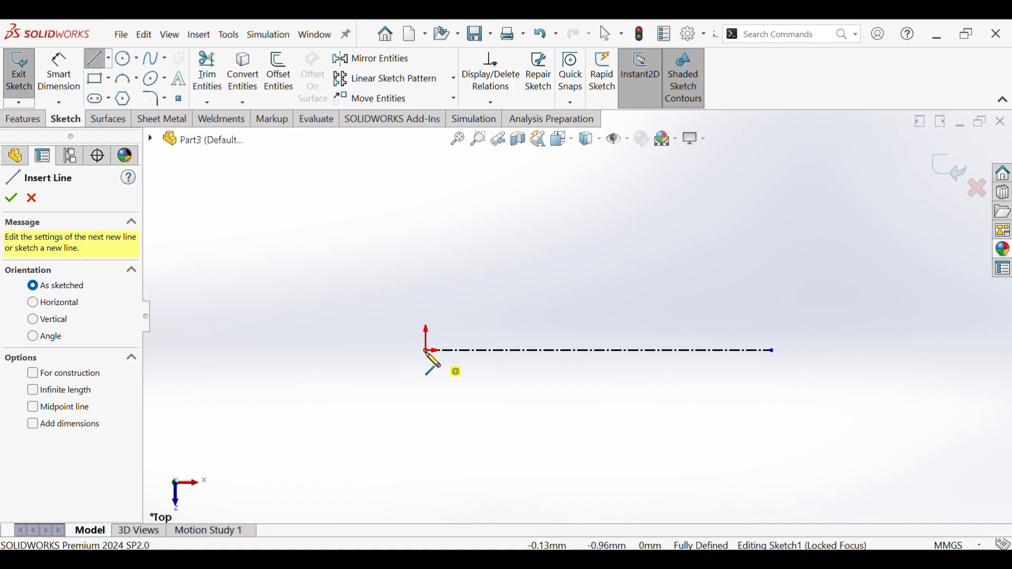
left_click(428, 350)
left_click(426, 258)
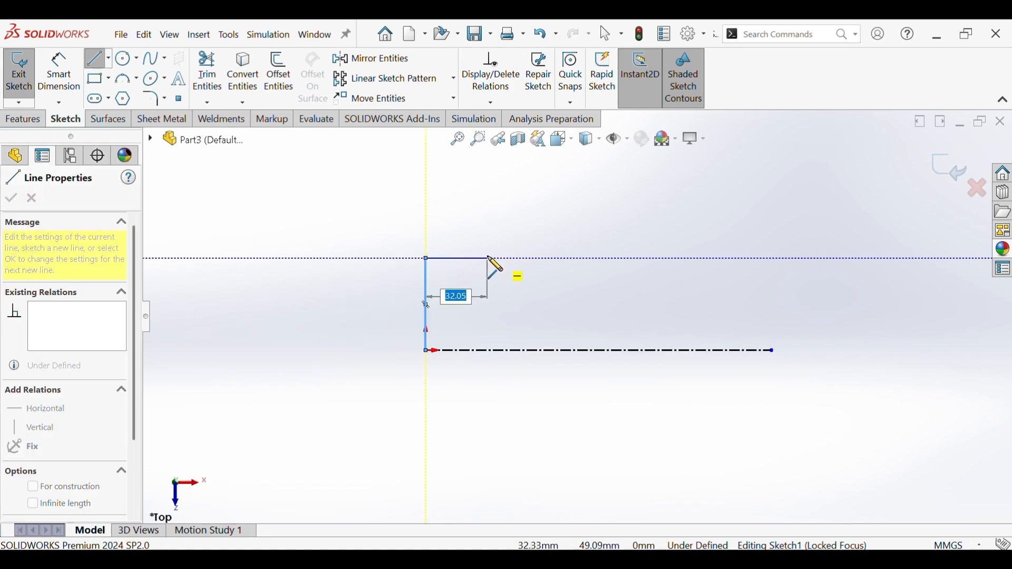
left_click(489, 258)
left_click(526, 226)
left_click(697, 225)
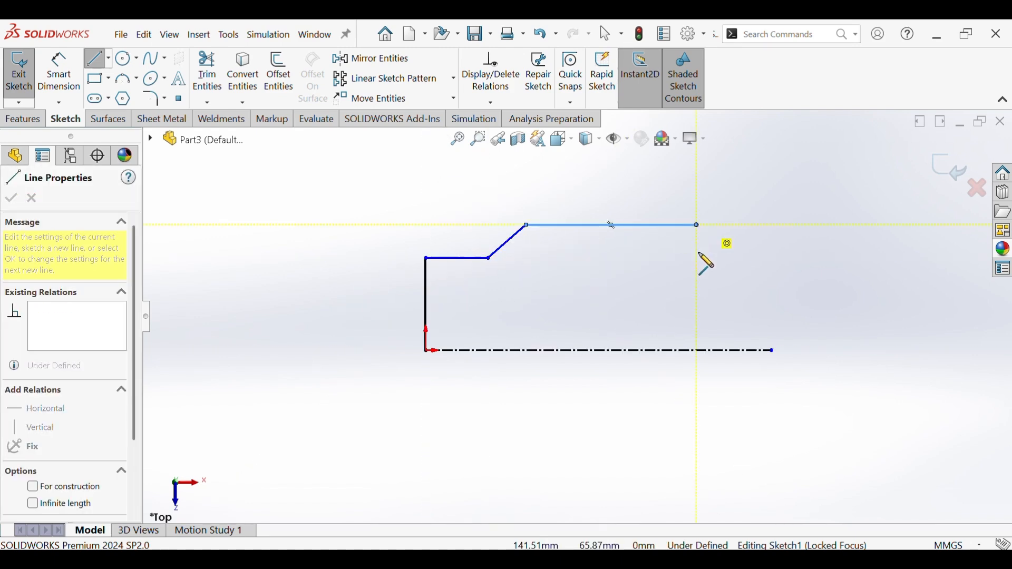
left_click(697, 277)
key("Escape")
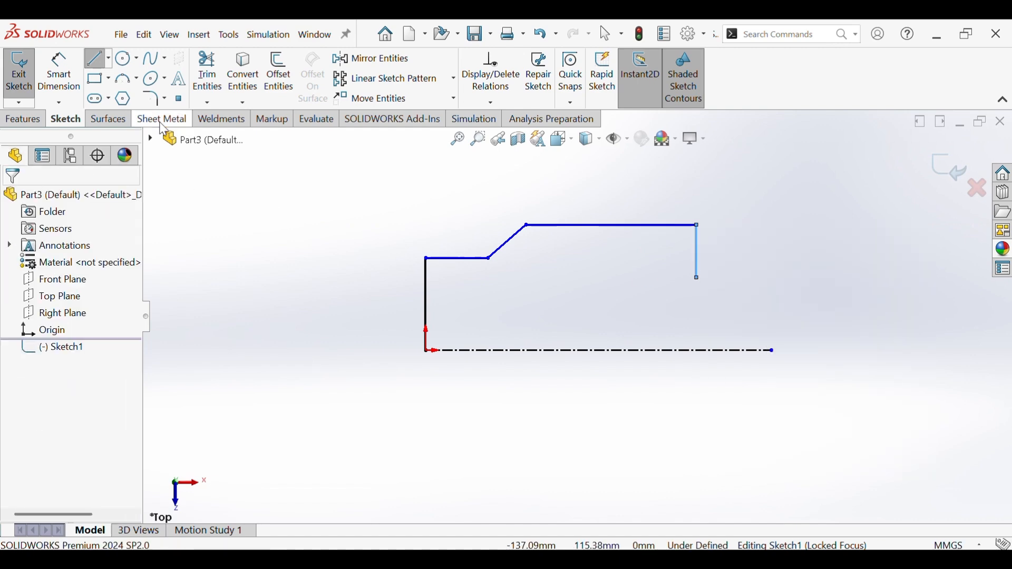
Sketch a circle about 59 mm in diameter centred on the centerline beneath the profile
left_click(125, 61)
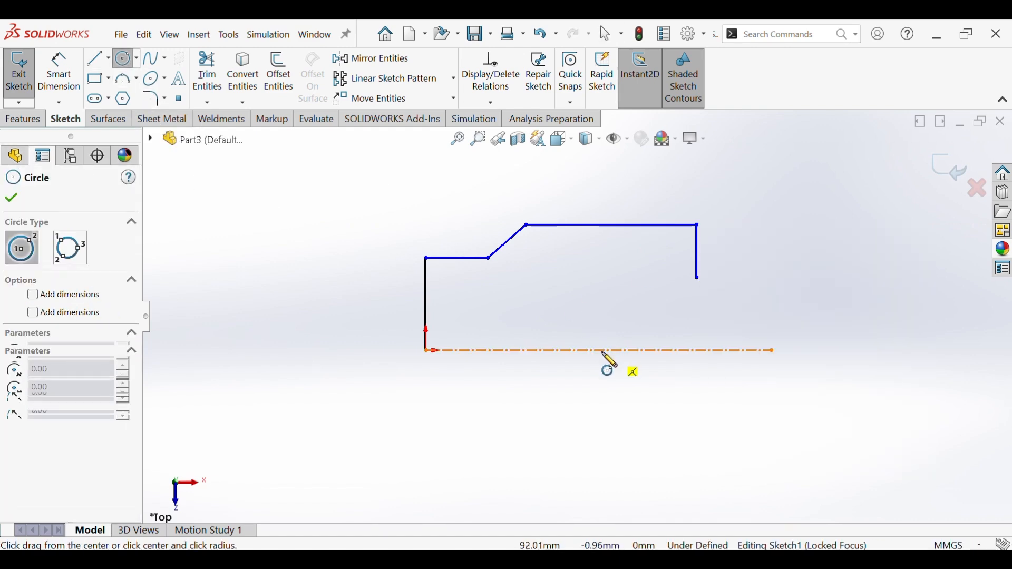
left_click(603, 350)
left_click(650, 326)
key("Escape")
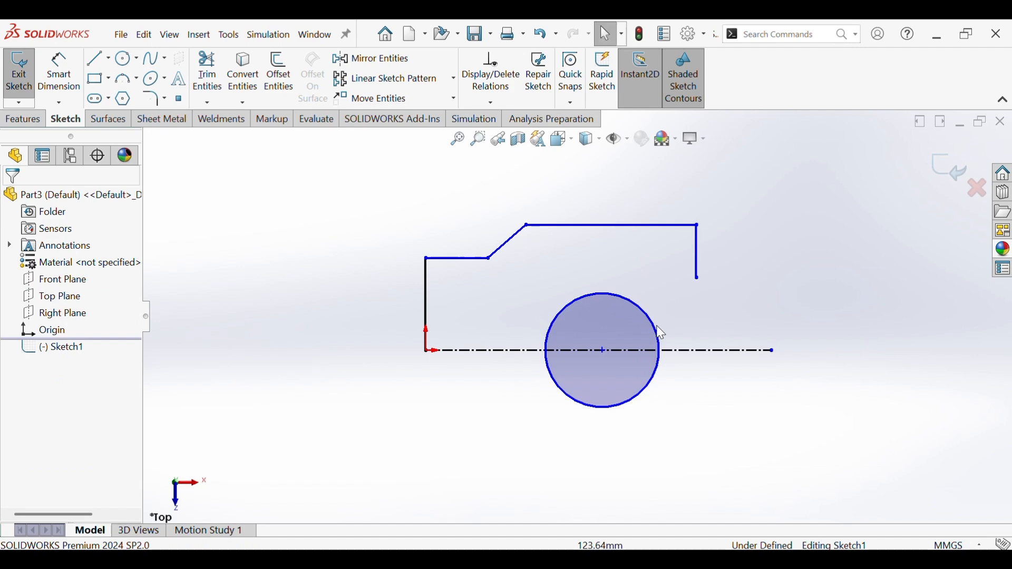
Dimension the circle's diameter as 80 mm
left_click(59, 74)
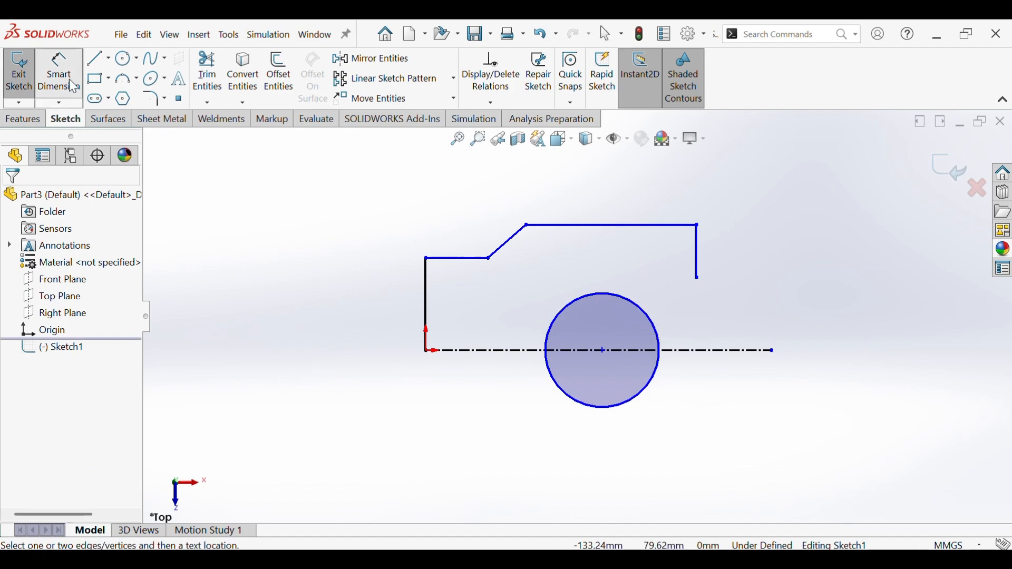
left_click(652, 399)
left_click(693, 447)
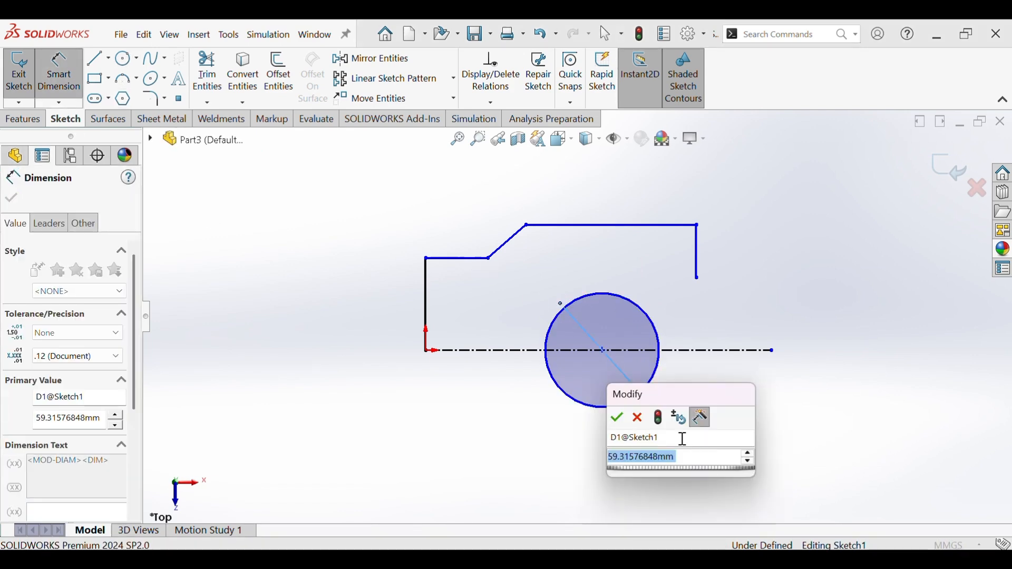
type("80")
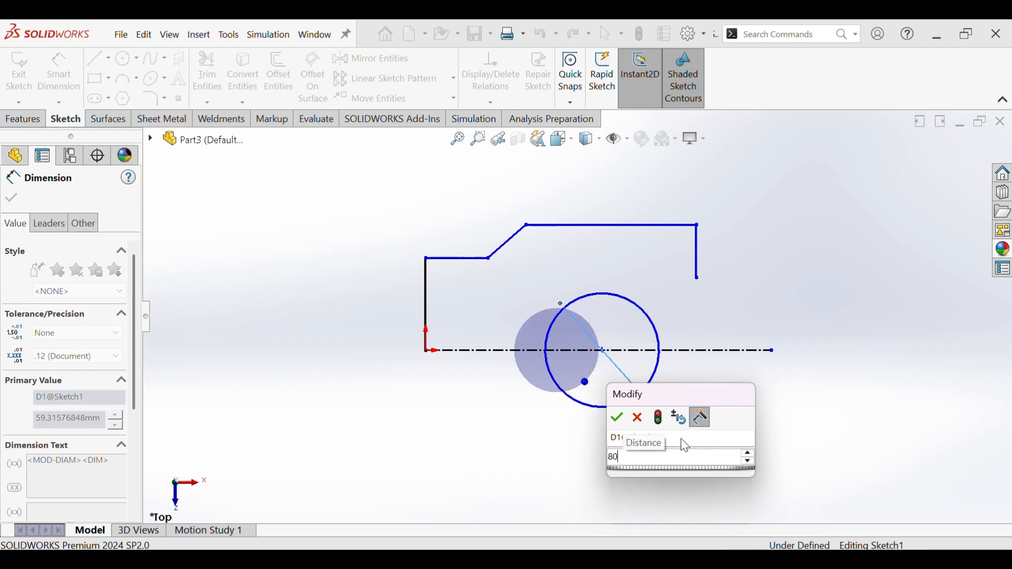
key("Return")
left_click(795, 442)
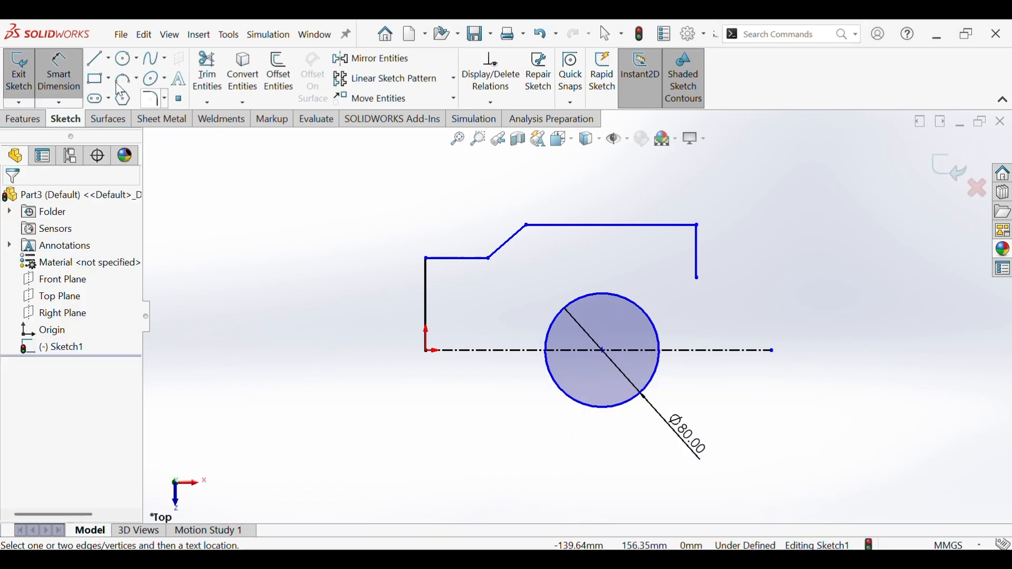
Draw a line from the open lower end of the profile's short vertical edge to the upper part of the circle
key("Escape")
key("l")
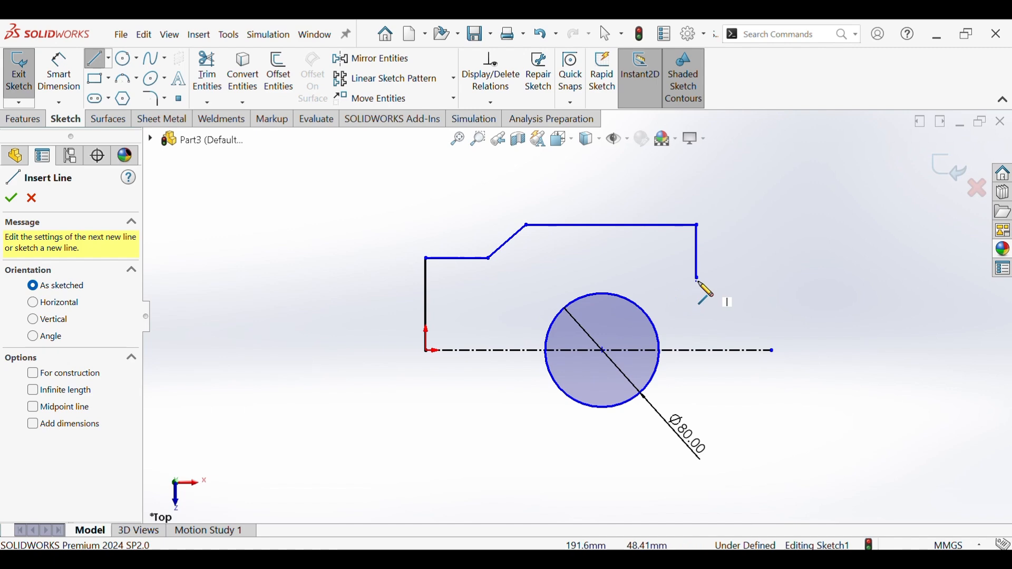
left_click(698, 279)
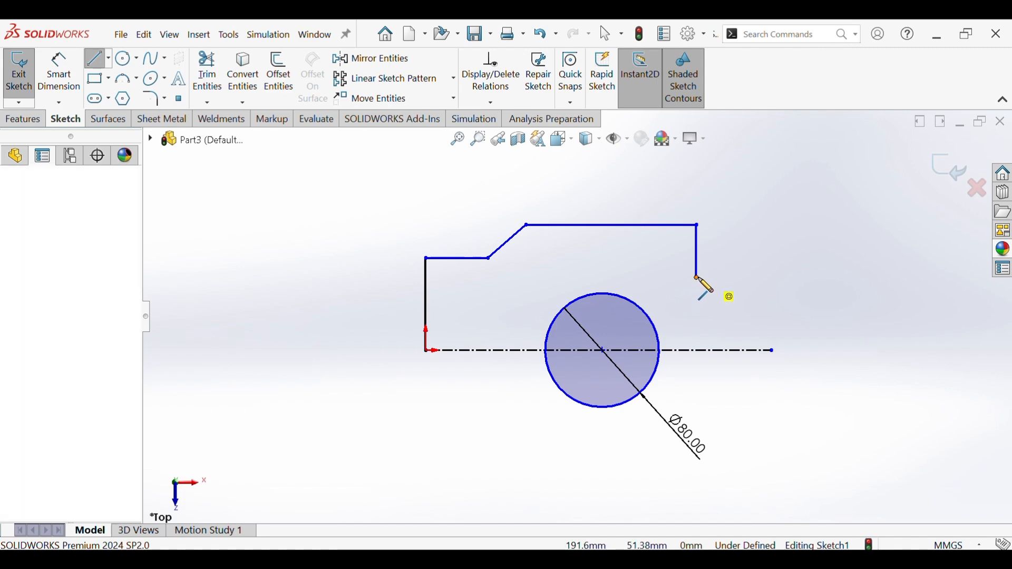
left_click(609, 293)
key("Escape")
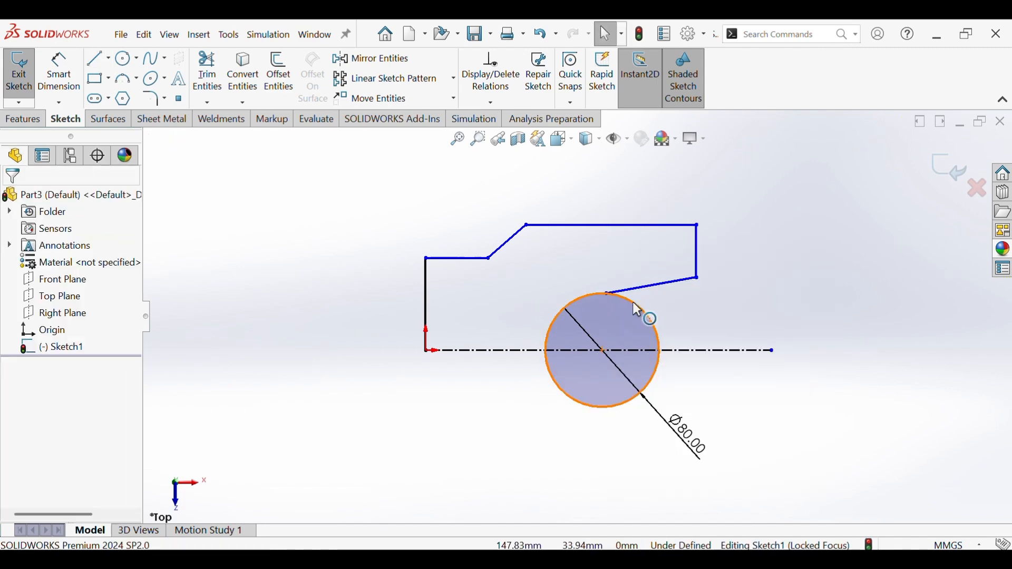
Dimension the horizontal distance from the vertical edge at the origin to the circle's centre as 75 mm
left_click(71, 85)
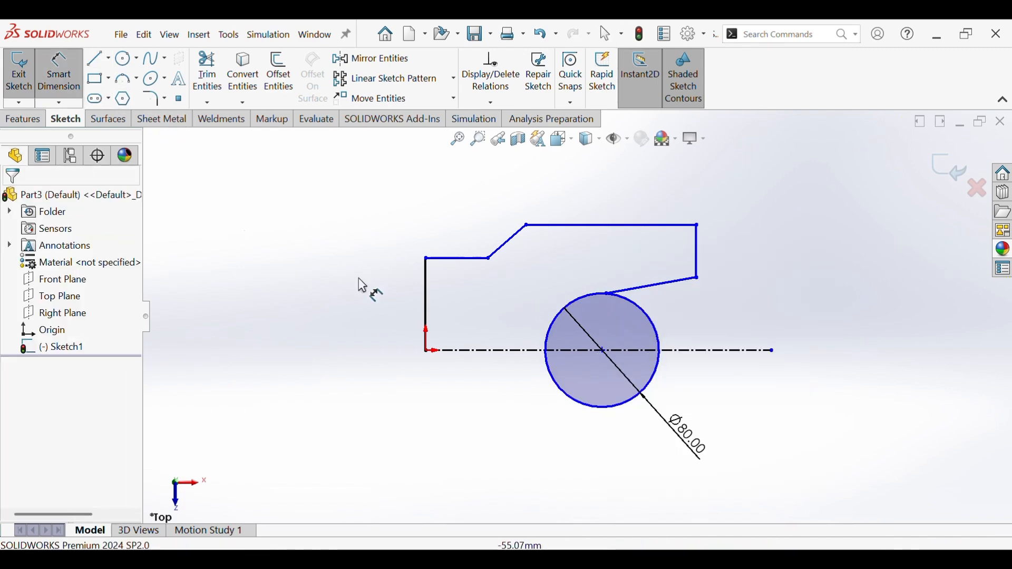
left_click(418, 347)
left_click(428, 309)
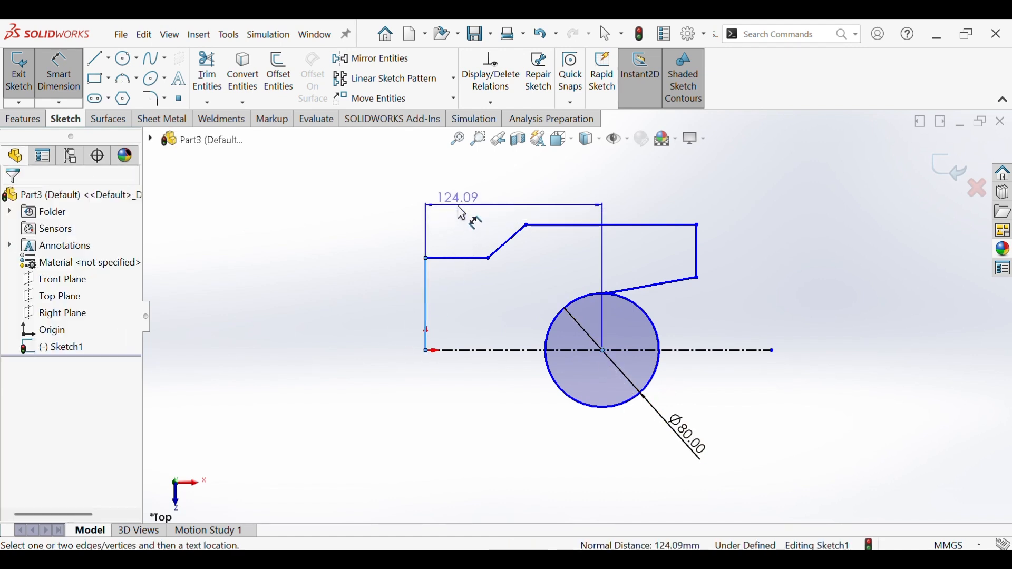
left_click(461, 212)
type("75")
key("Return")
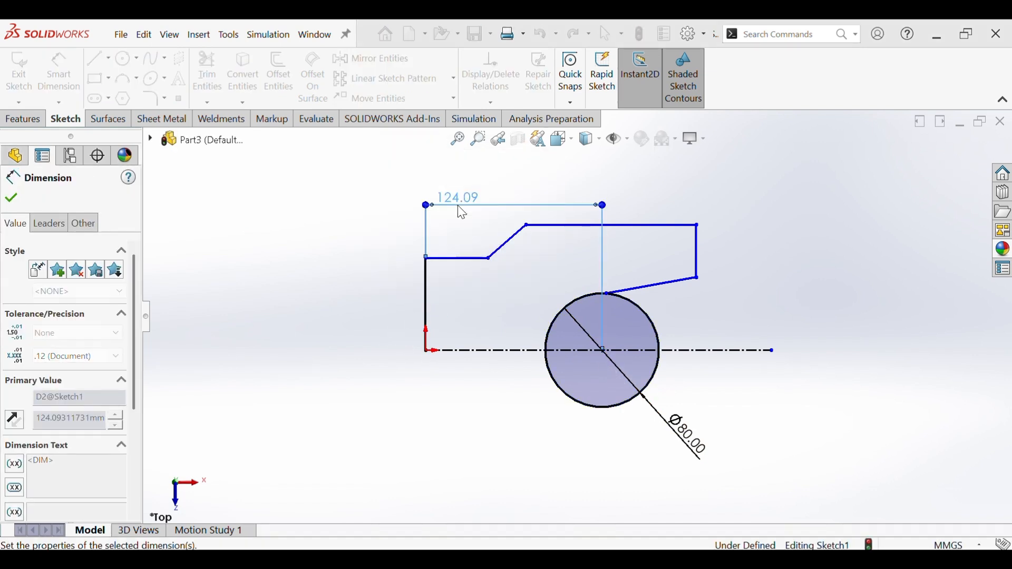
right_click(687, 295)
left_click(713, 336)
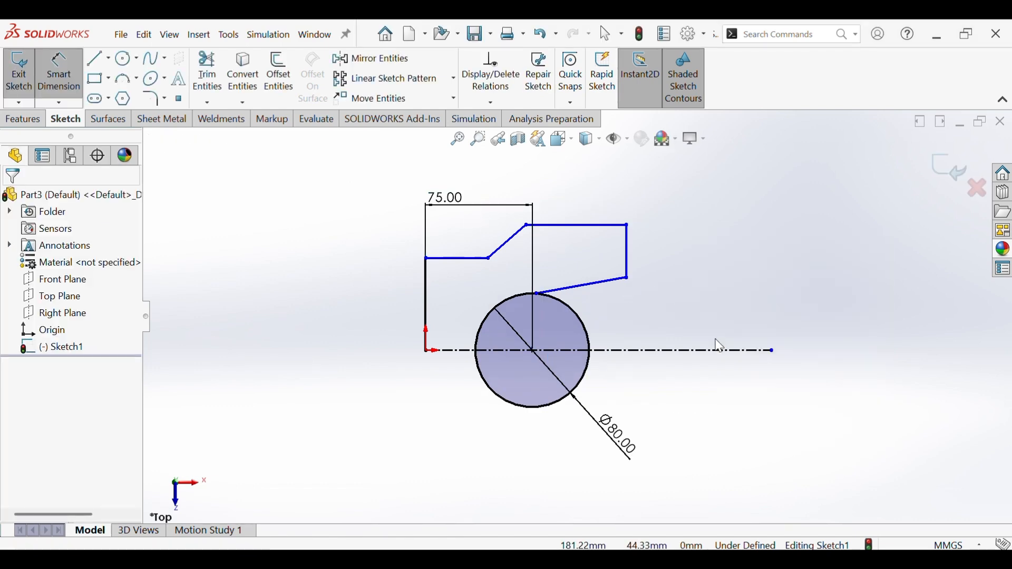
Make the line that meets the circle tangent to it and add a horizontal relation to that line
left_click(585, 286)
left_click(587, 327, "ctrl")
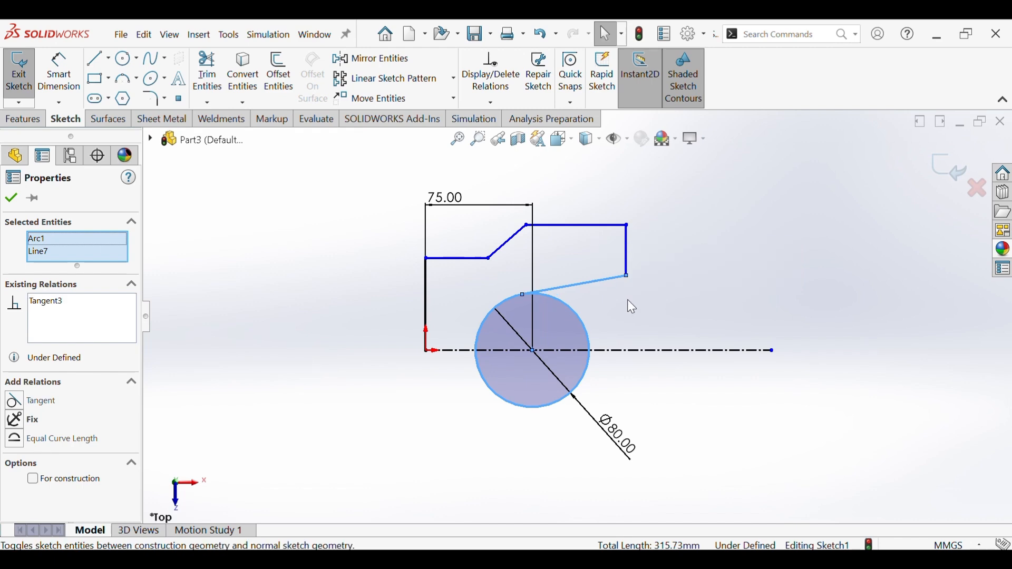
left_click(637, 282)
left_click(606, 280)
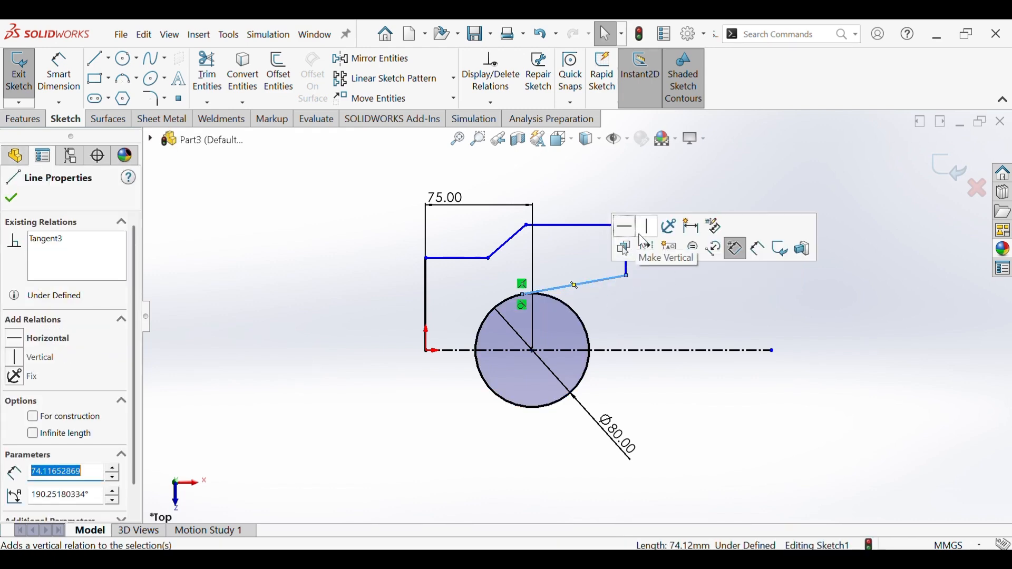
left_click(628, 226)
left_click(260, 167)
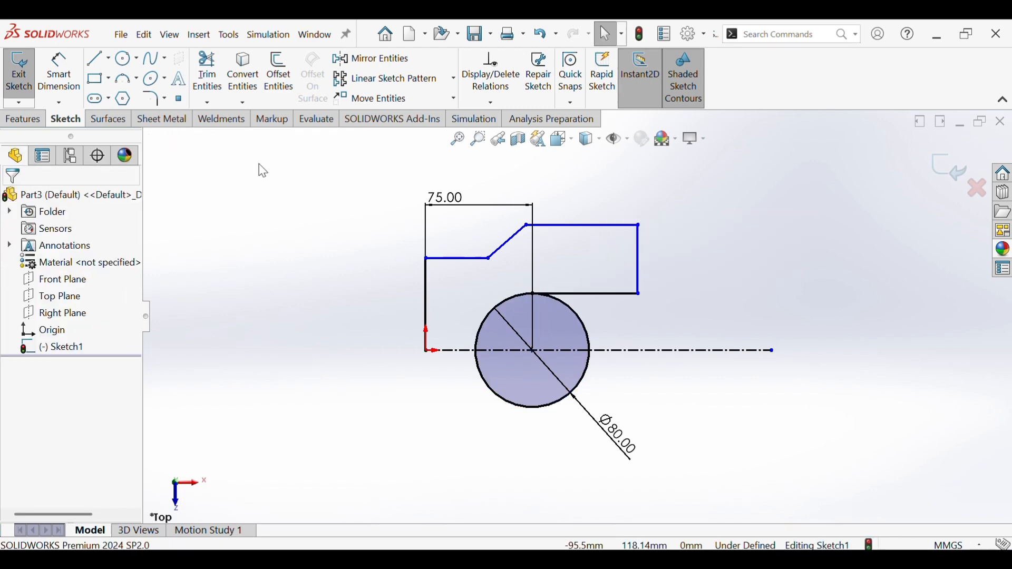
Dimension the overall profile length between its two outer vertical edges as 200 mm
left_click(59, 73)
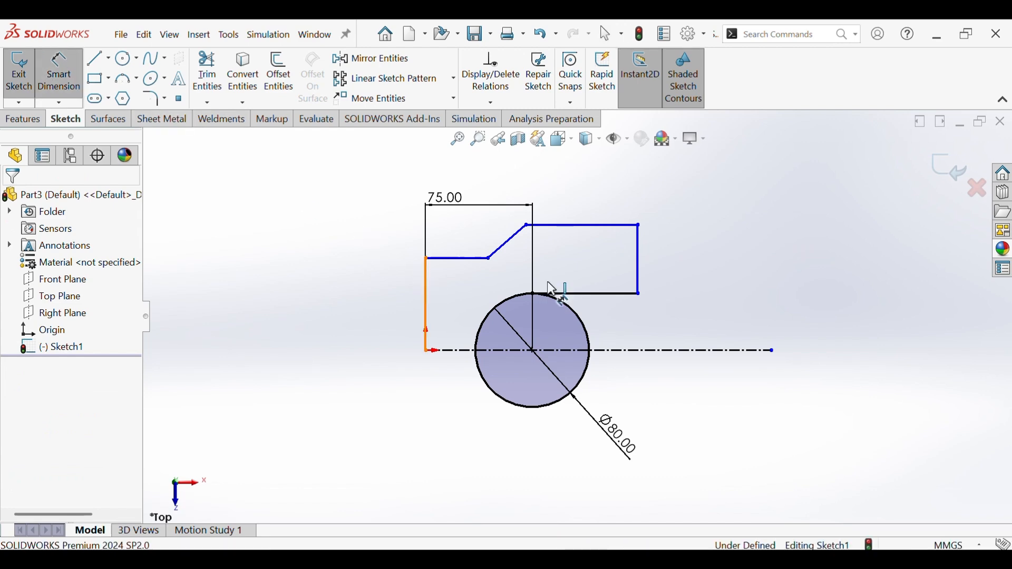
left_click(639, 285)
left_click(426, 303)
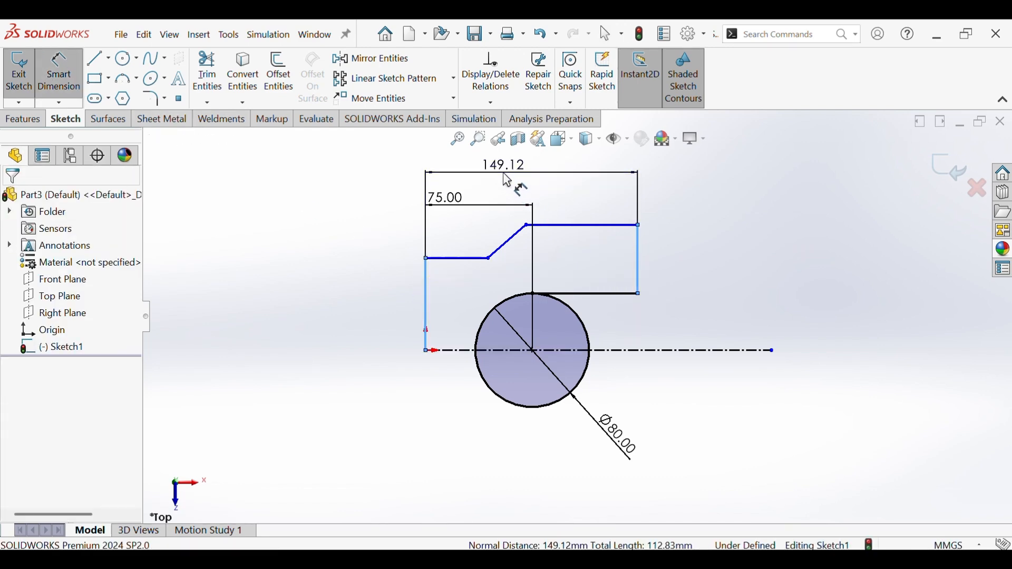
left_click(506, 181)
type("200")
key("Return")
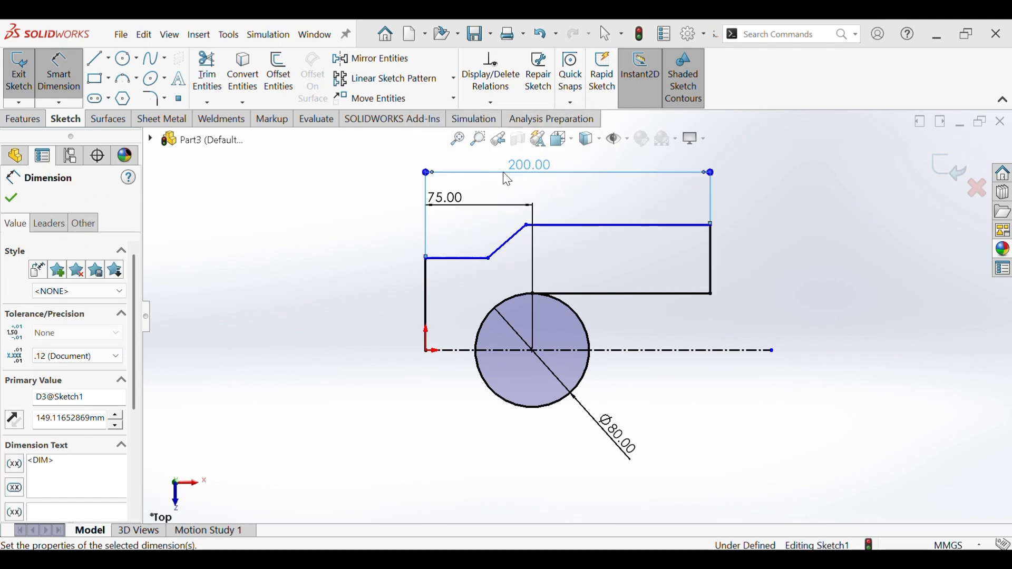
left_click(675, 382)
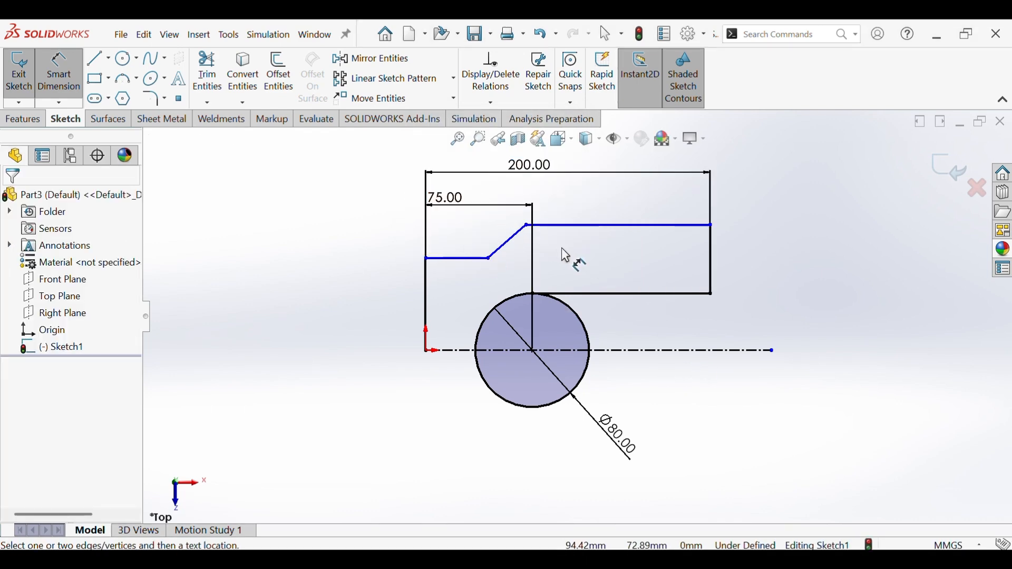
Reposition the 200 mm and 75 mm dimensions higher above the profile to make room beneath them
middle_click_drag(572, 260, 599, 288, "ctrl")
left_click_drag(571, 204, 564, 169)
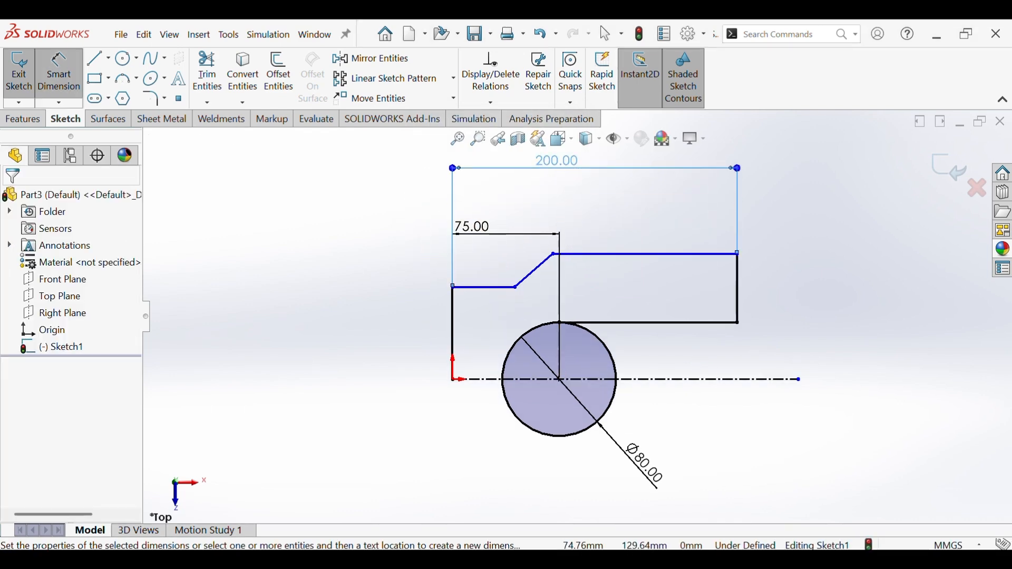
left_click_drag(490, 221, 529, 187)
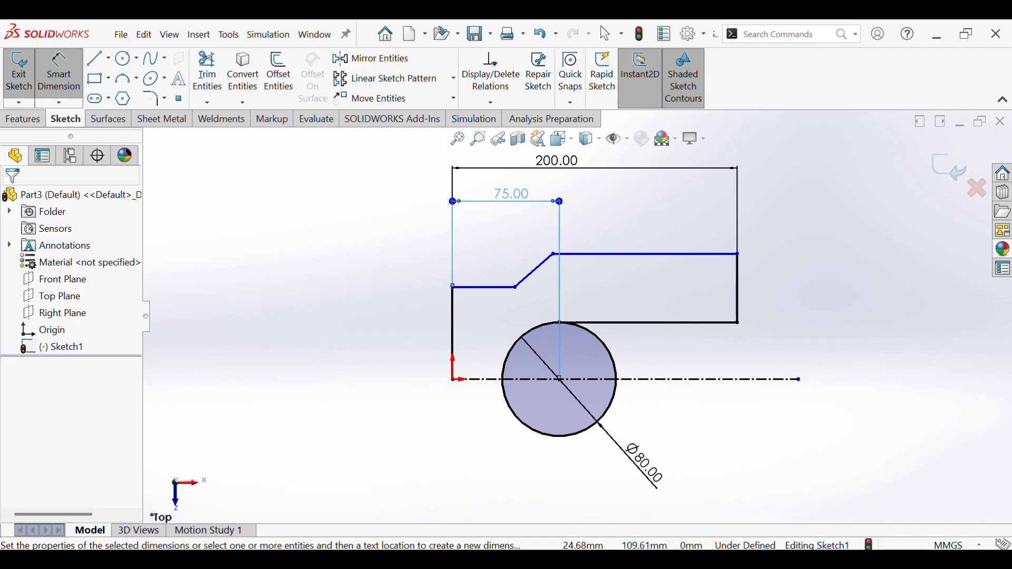
Dimension the short horizontal edge before the slanted line as 30 mm
left_click(483, 287)
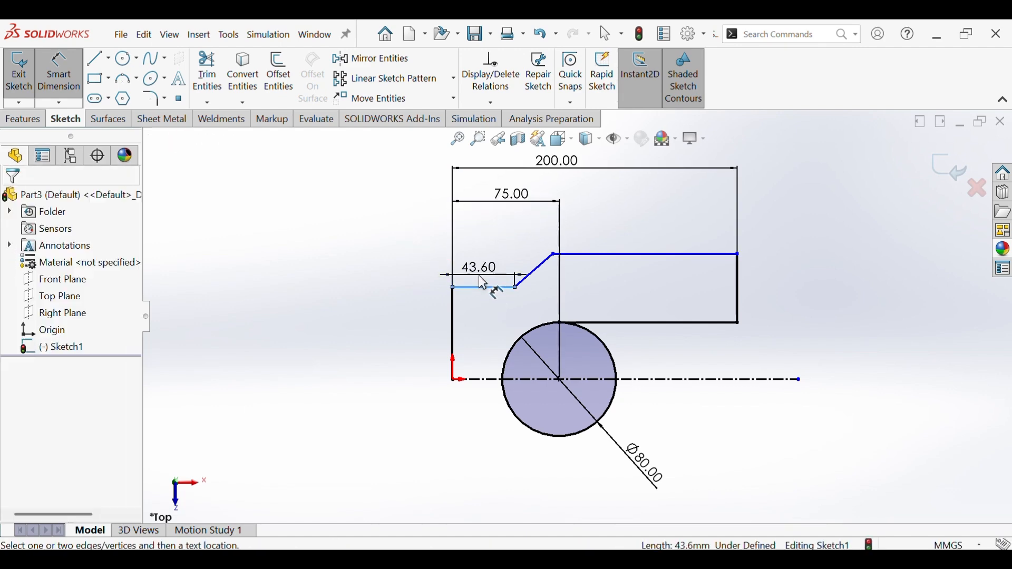
left_click(482, 283)
type("30")
key("Return")
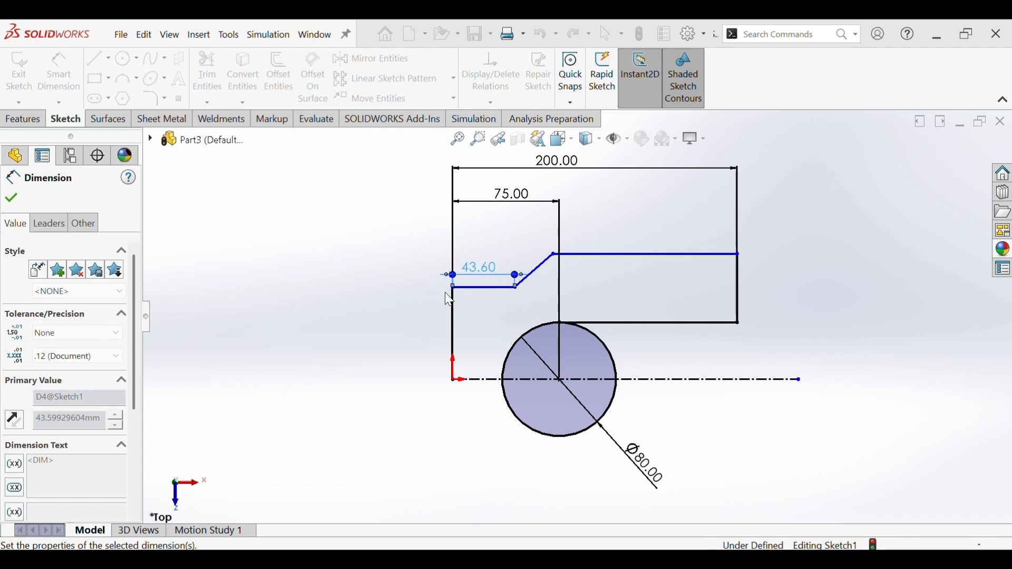
key("Escape")
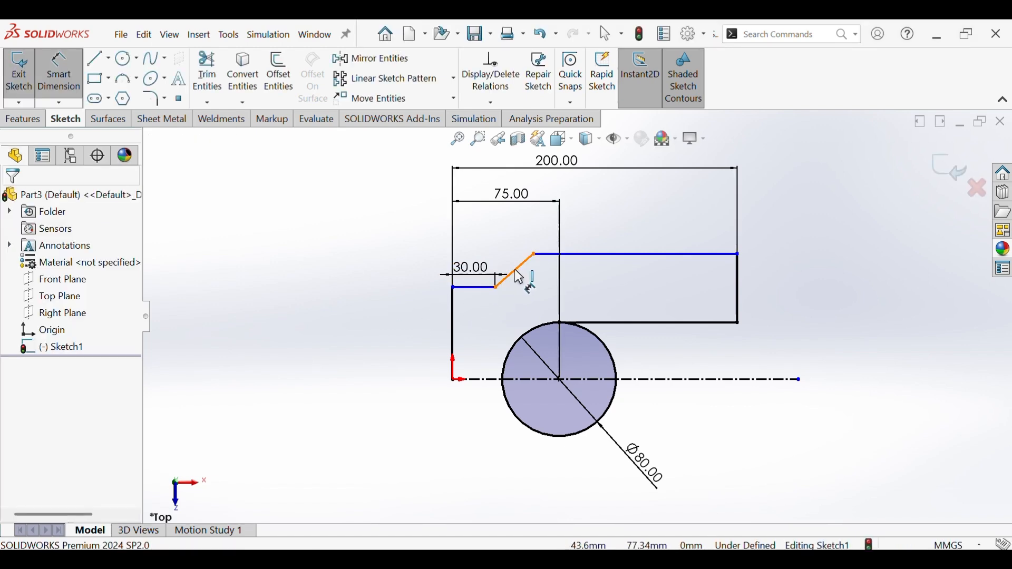
Dimension the horizontal run of the slanted line as 15 mm
left_click(520, 268)
left_click(516, 252)
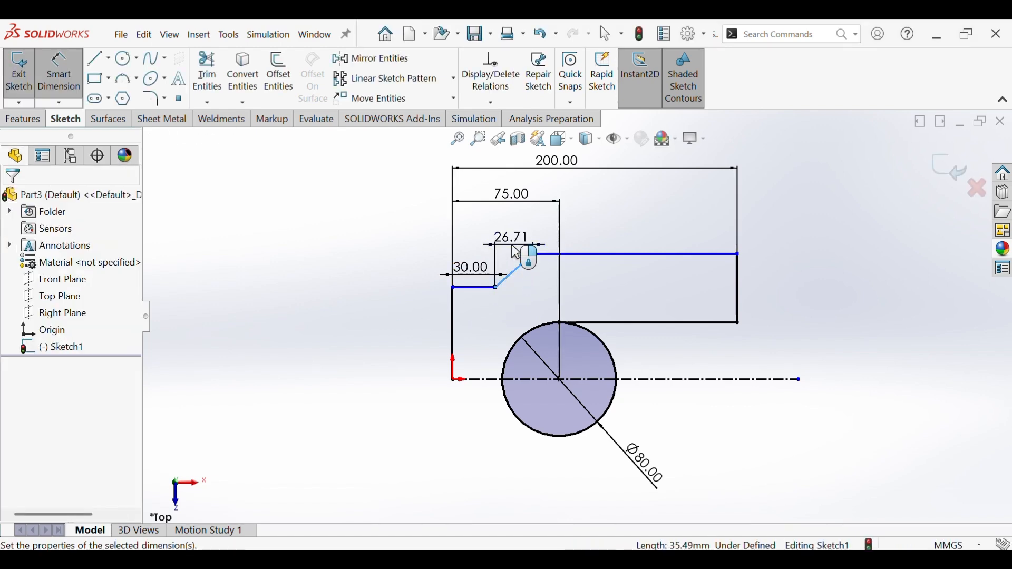
type("15")
key("Return")
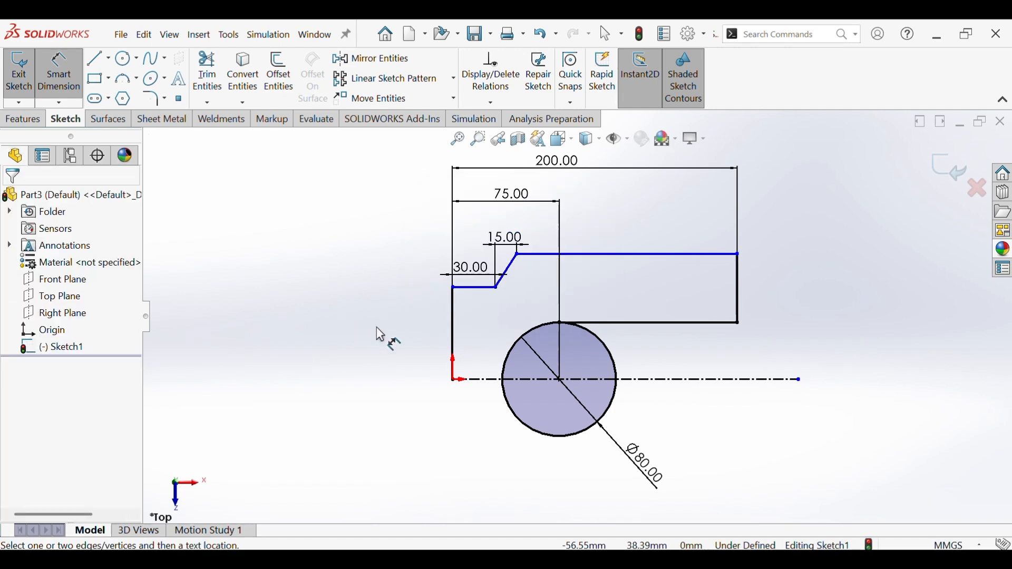
Dimension the vertical height of the slanted line as 15 mm
left_click(517, 255)
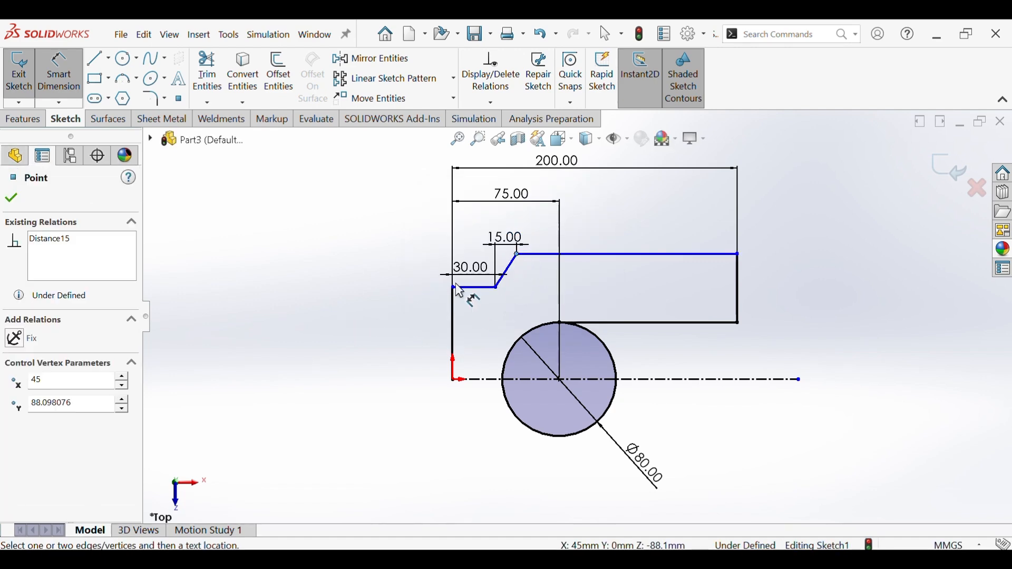
left_click(454, 288)
left_click(416, 275)
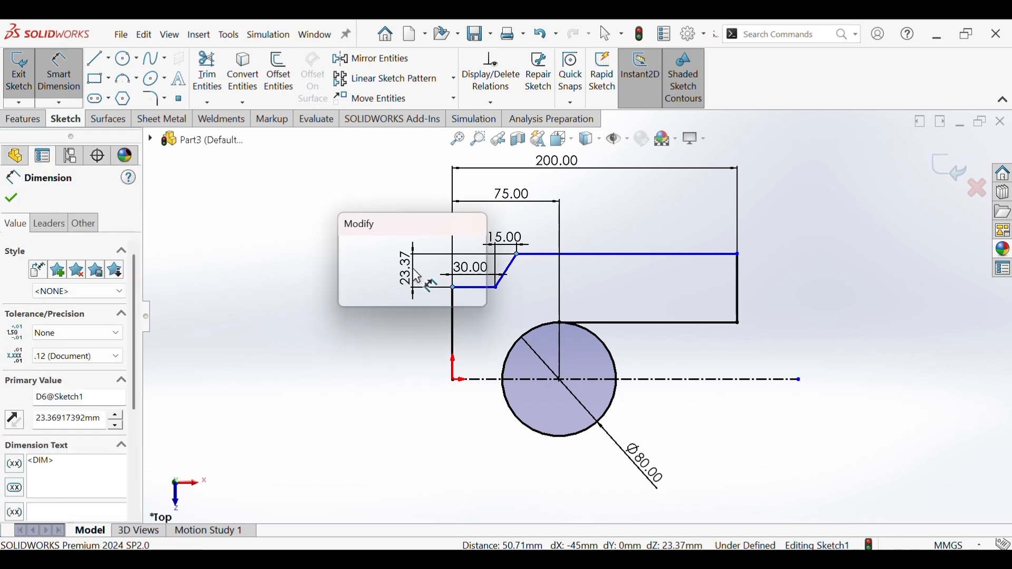
type("15")
key("Return")
left_click(436, 358)
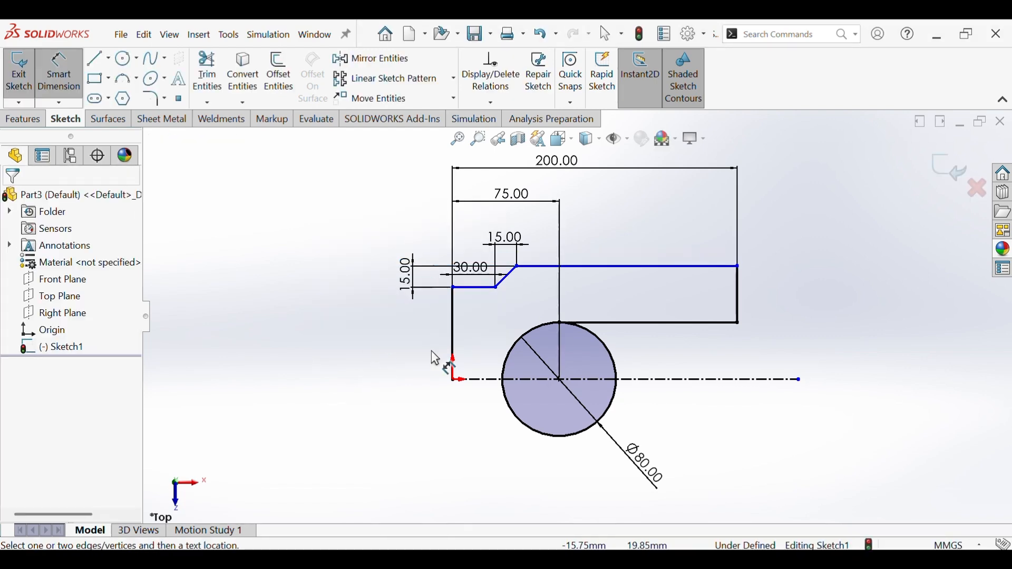
Dimension the profile's outer left corner about the centerline as a doubled full width of 120 mm
left_click(454, 289)
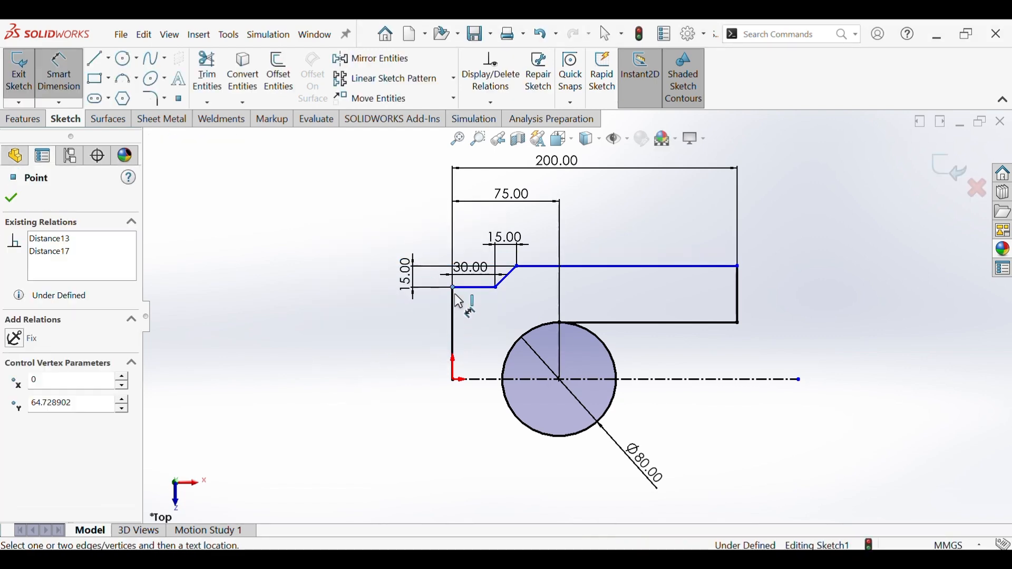
left_click(490, 380)
left_click(328, 430)
type("120")
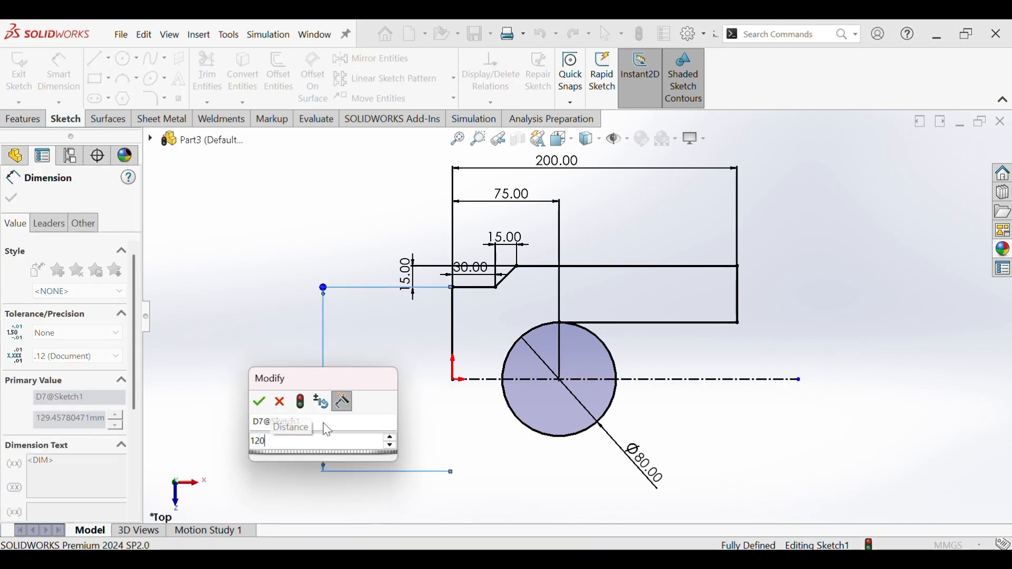
key("Return")
key("Escape")
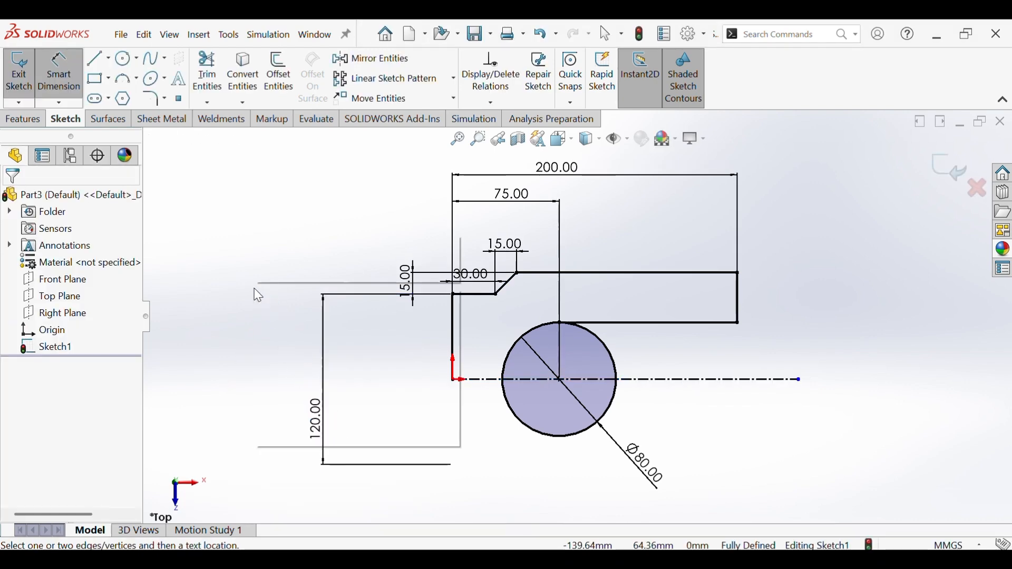
key("Escape")
Reposition the 30 mm dimension and both 15 mm dimensions clear of the profile so their texts no longer overlap
left_click_drag(481, 280, 420, 232)
left_click(461, 254)
left_click_drag(505, 257, 533, 228)
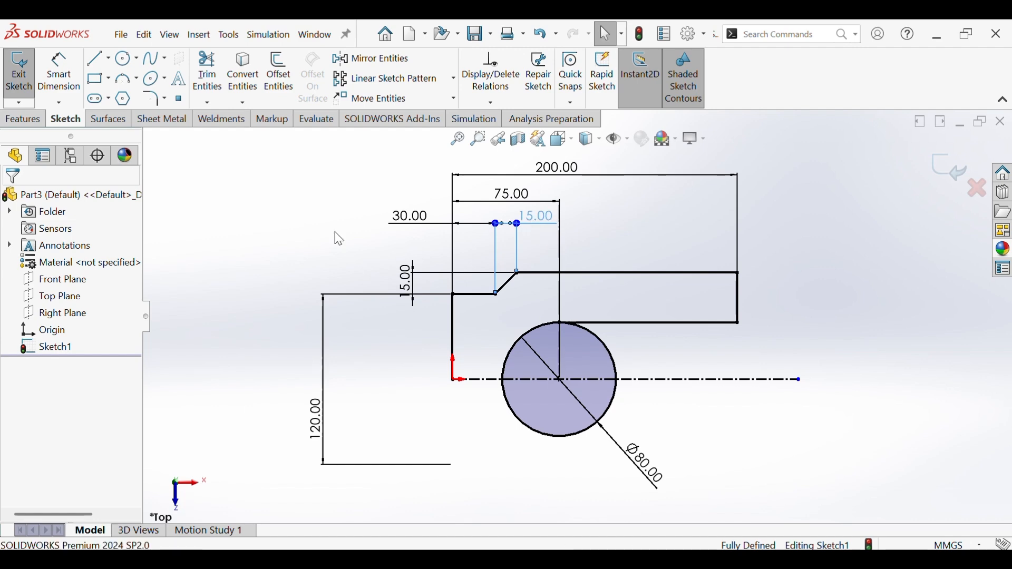
left_click_drag(413, 293, 403, 263)
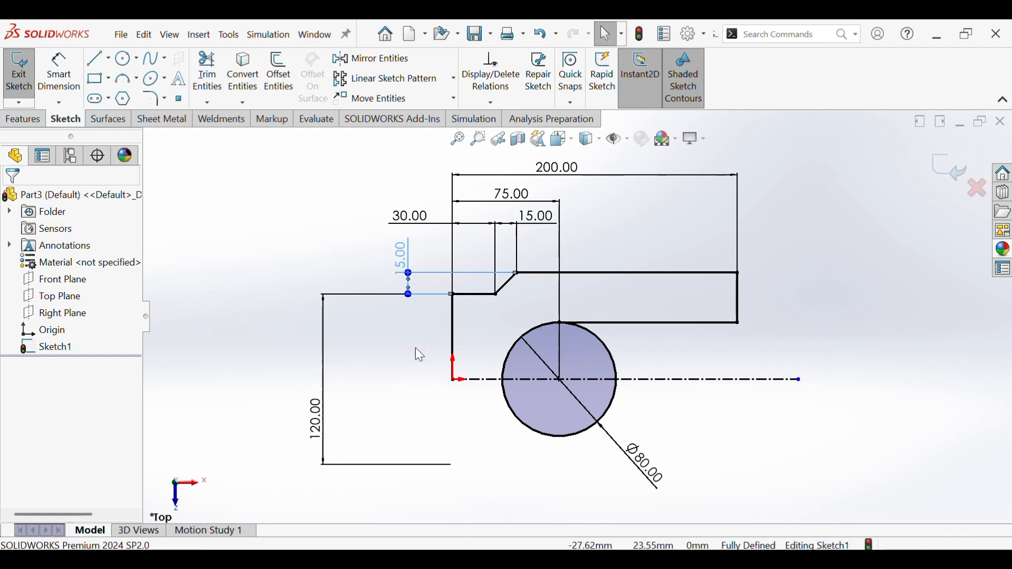
Mirror all six profile lines about the horizontal centerline, keeping the originals
key("f")
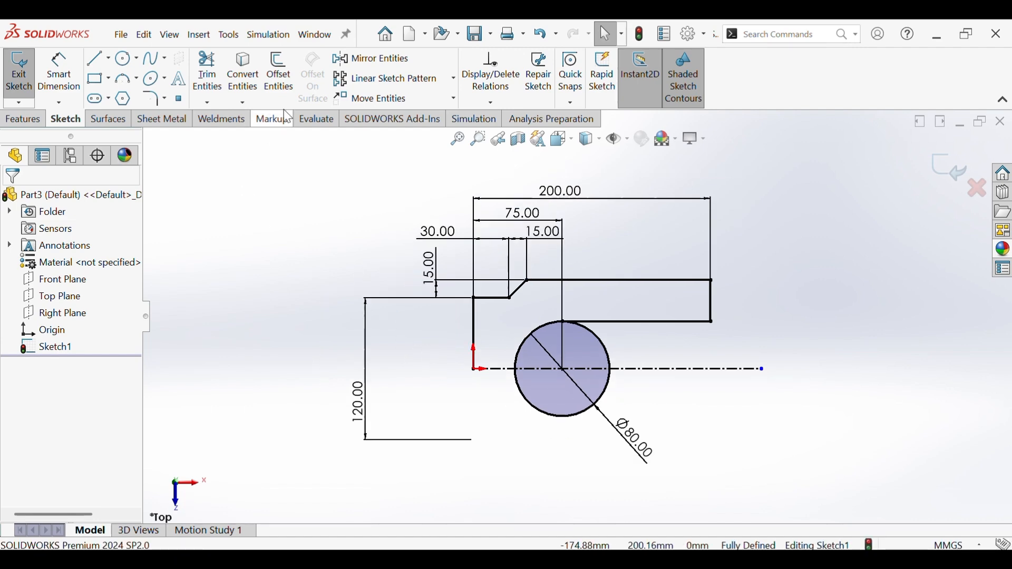
left_click(364, 58)
mouse_move(416, 223)
left_mouse_down()
mouse_move(554, 298)
mouse_move(745, 311)
mouse_move(750, 326)
left_mouse_up()
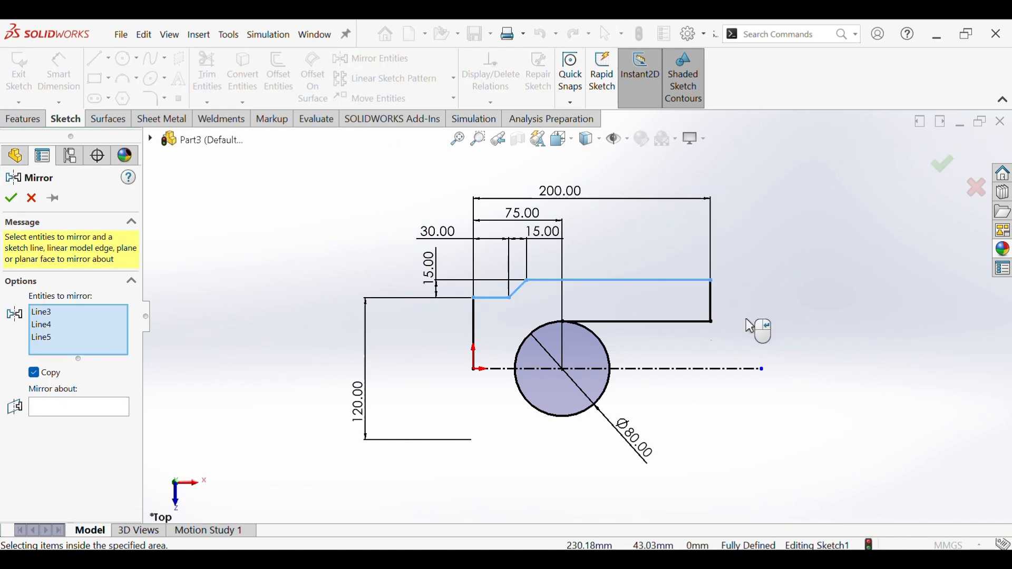
left_click(711, 312)
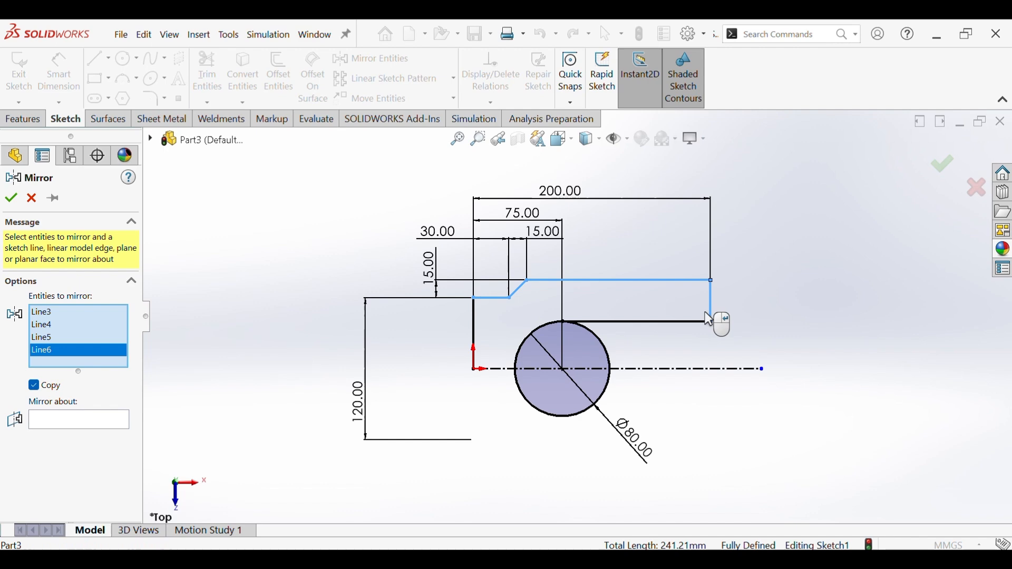
left_click(473, 326)
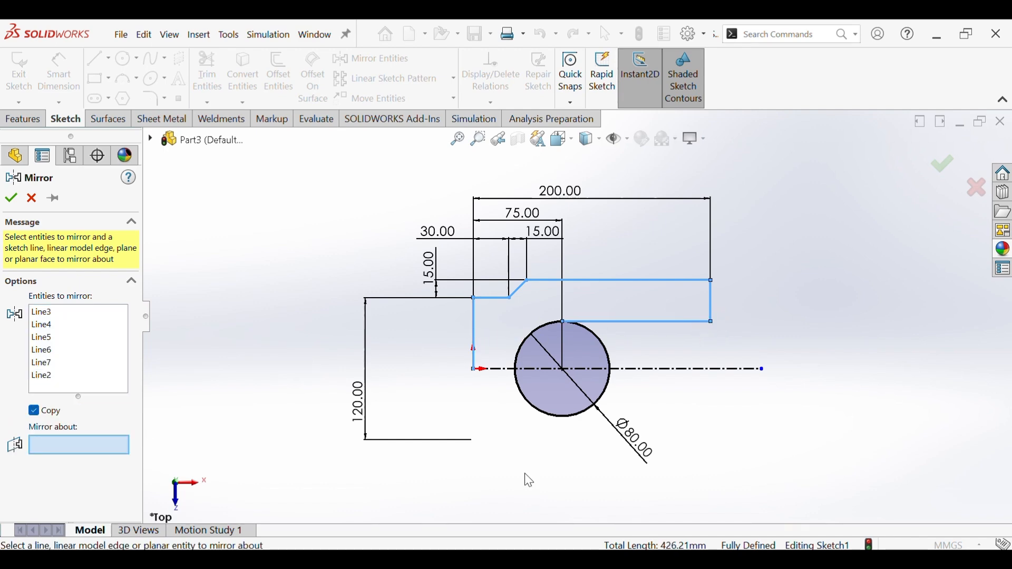
left_click(681, 371)
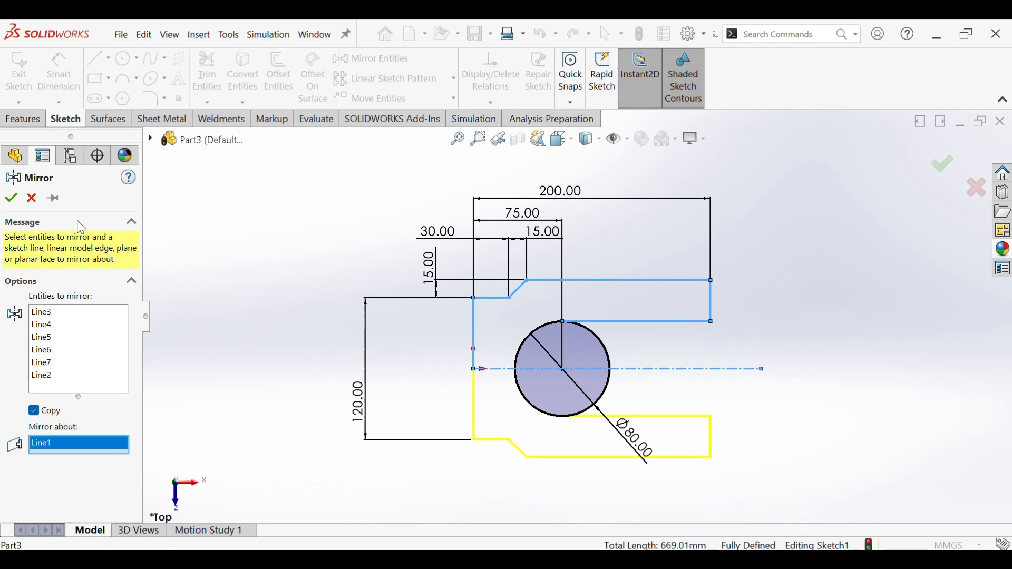
left_click(11, 199)
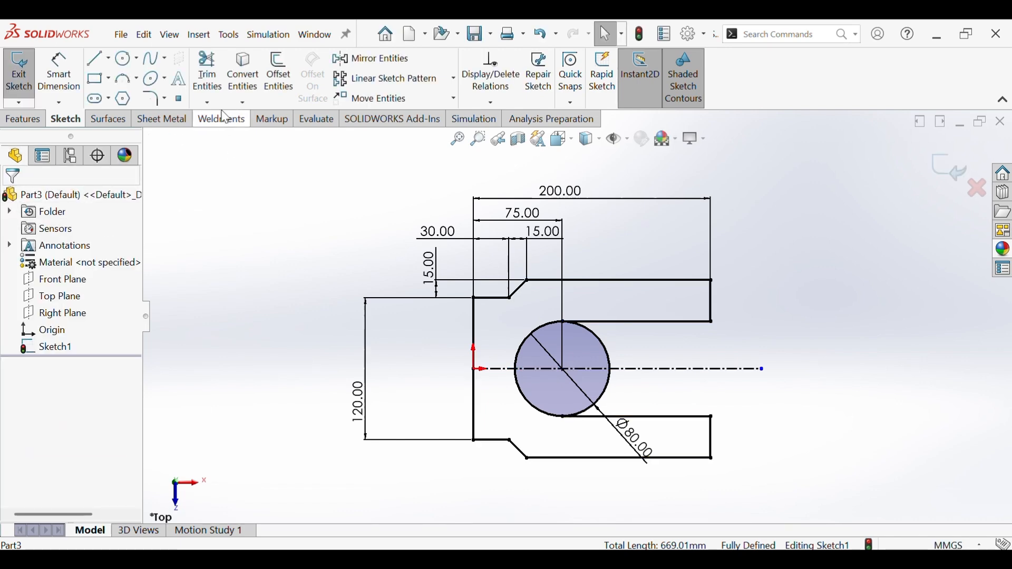
Trim away the half of the 80 mm circle facing the open end, using Trim to closest
left_click(207, 74)
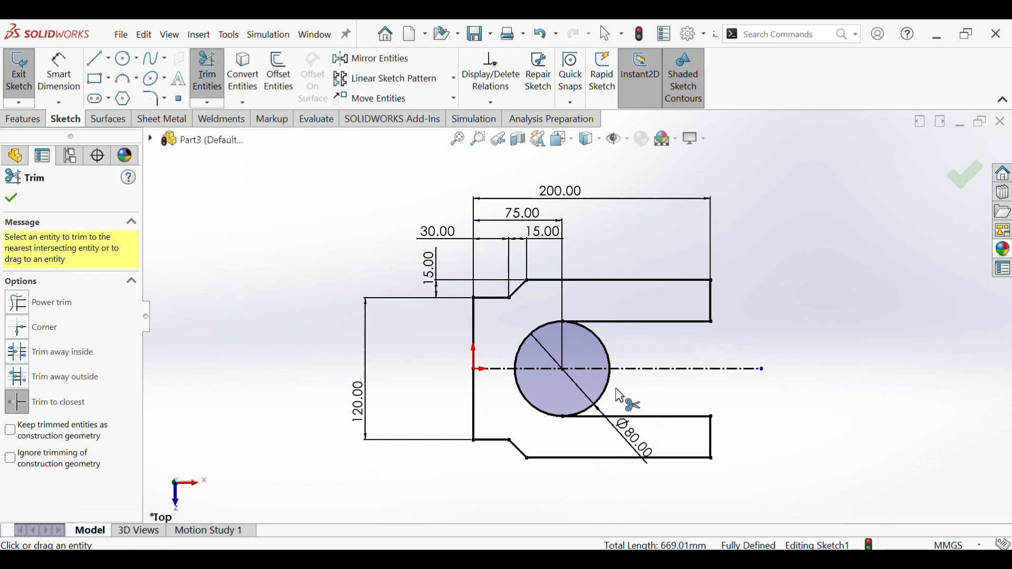
left_click_drag(620, 395, 608, 375)
left_click(608, 358)
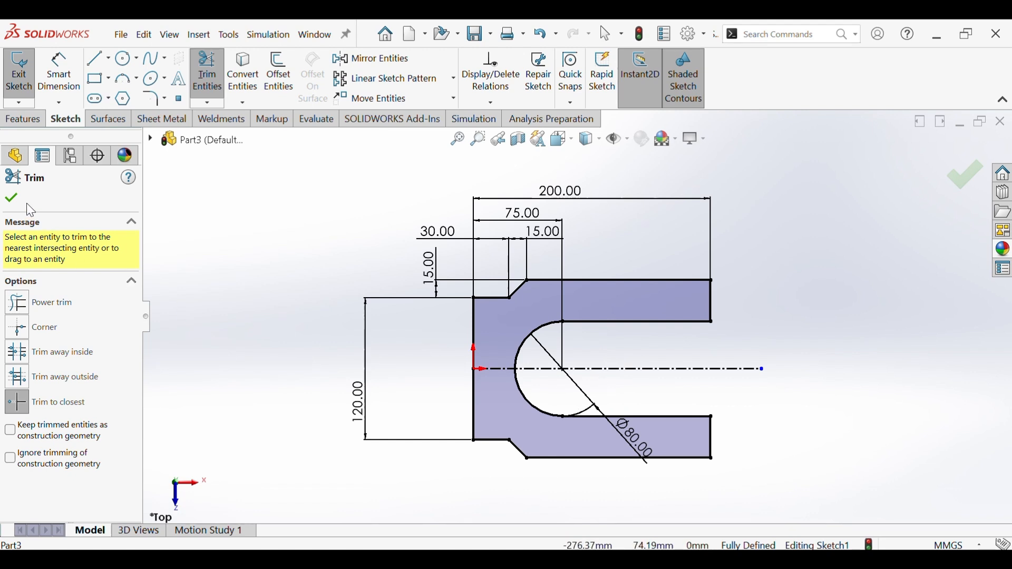
left_click(11, 198)
Add 20 mm sketch fillets to the inner corners at the free ends of both arms
left_click(154, 99)
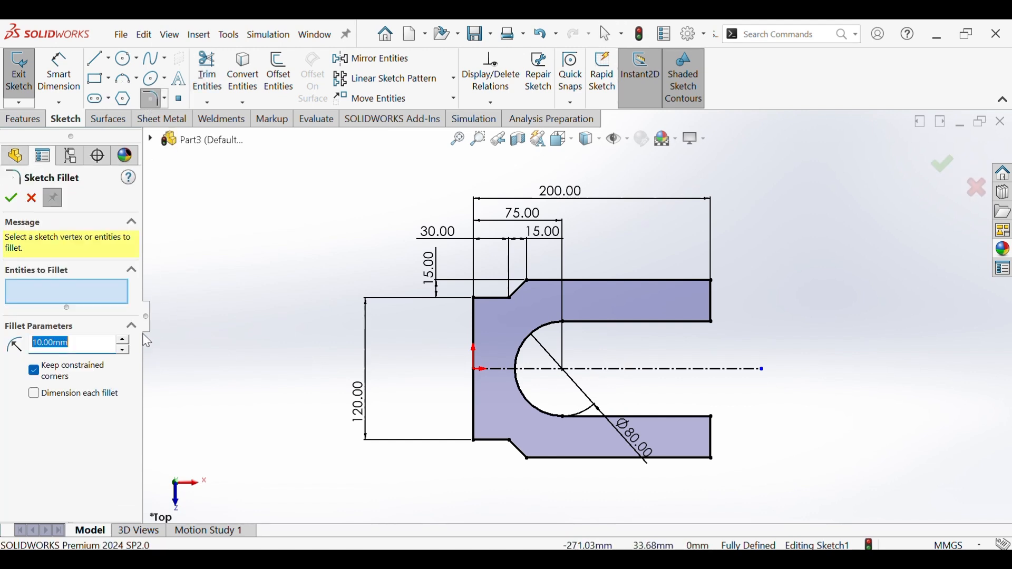
left_click(712, 322)
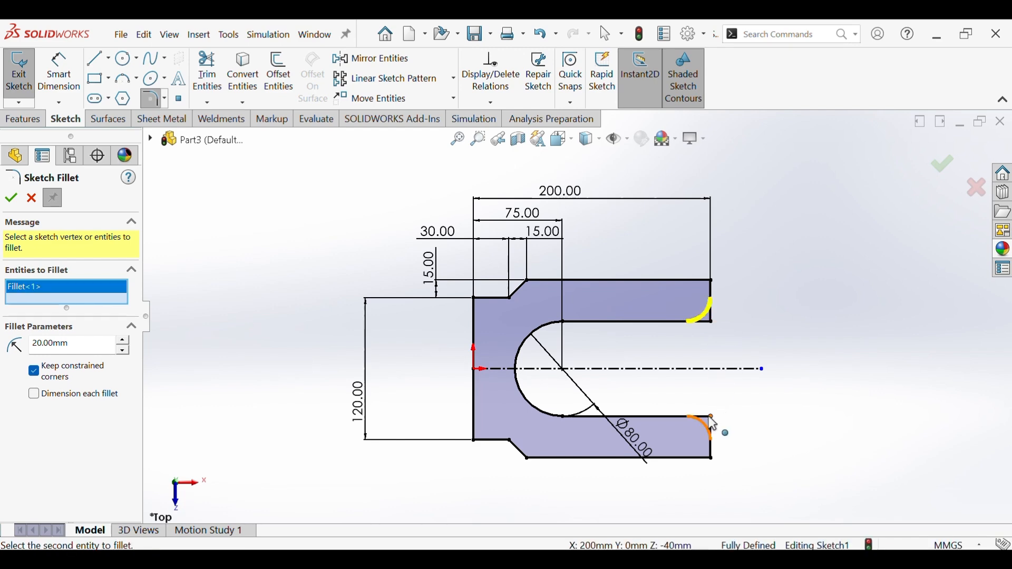
left_click(712, 419)
left_click(11, 198)
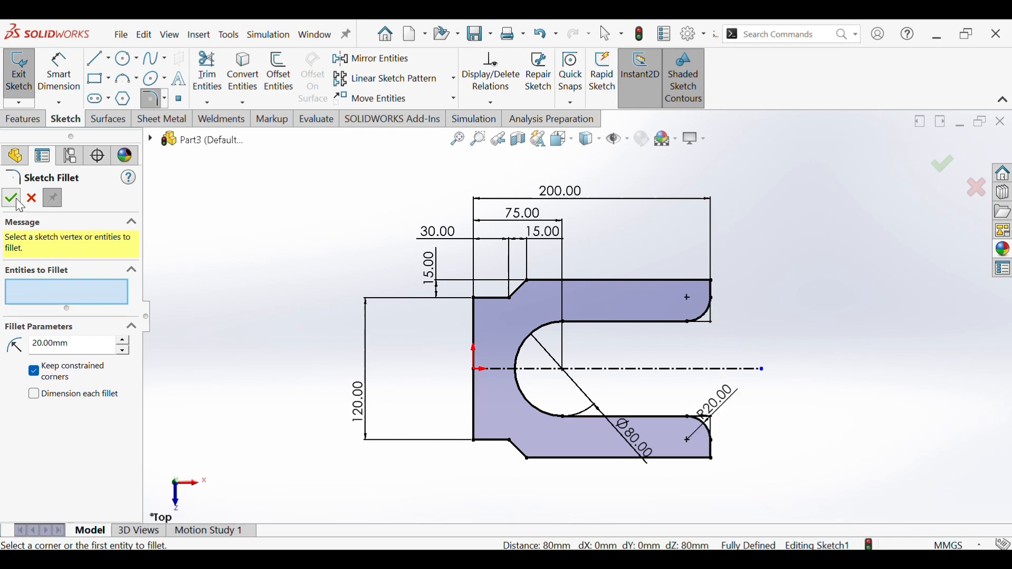
left_click(11, 198)
Extrude the U-shaped profile with a Mid Plane end condition to a total depth of 40 mm
left_click(40, 121)
left_click(25, 73)
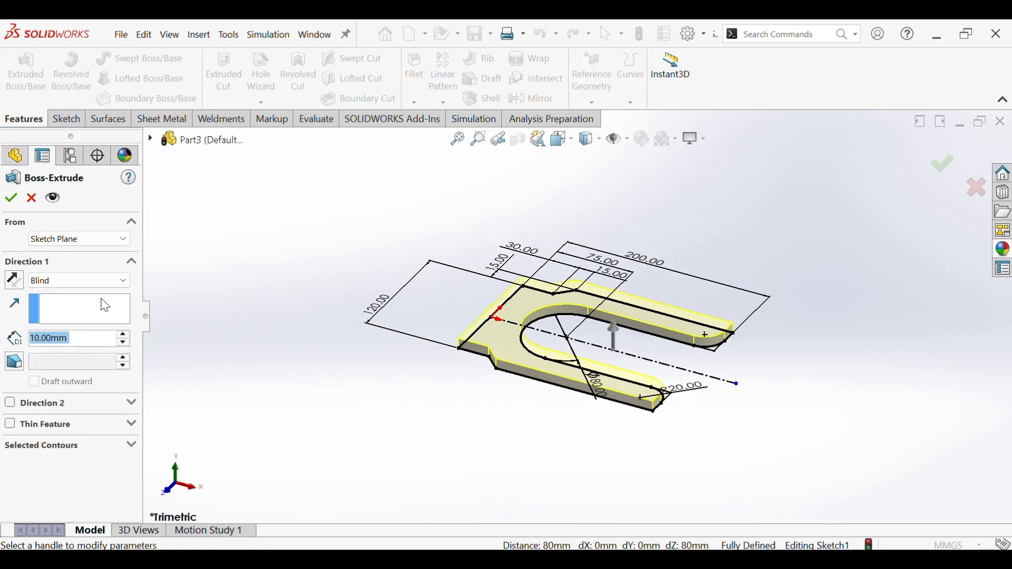
left_click(96, 283)
left_click(49, 350)
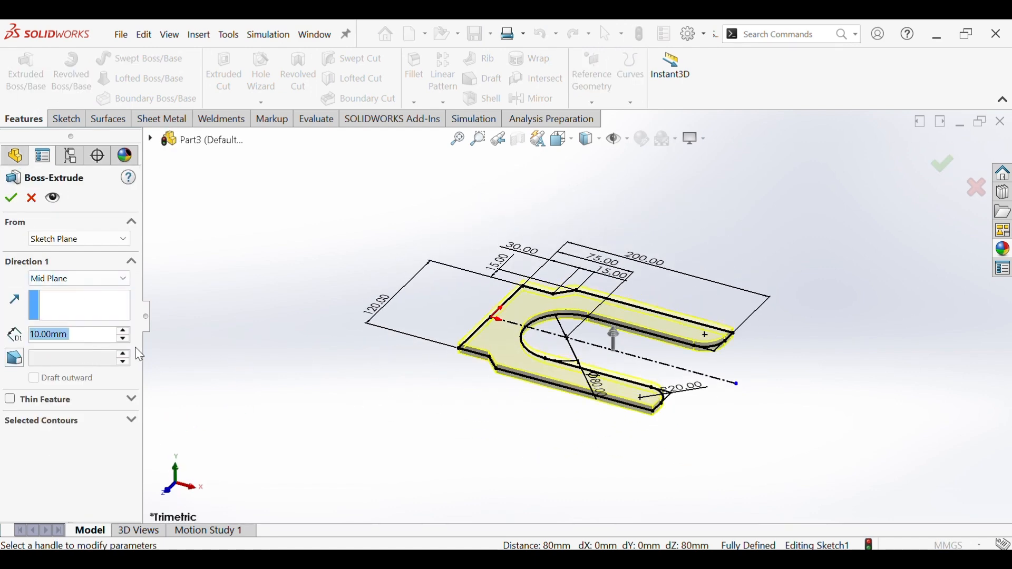
left_click(122, 332)
left_click(122, 333)
left_click(120, 333)
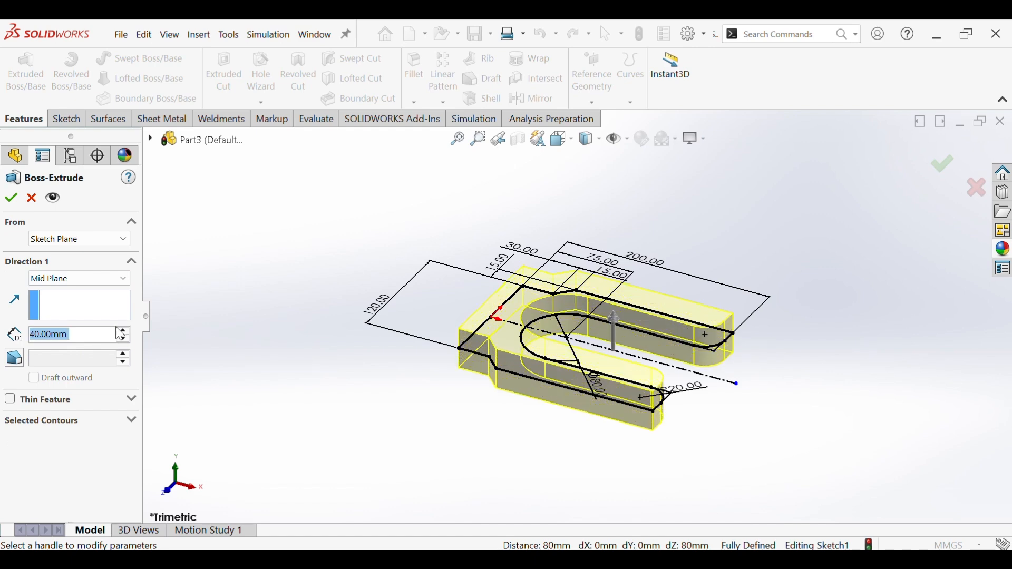
left_click(10, 198)
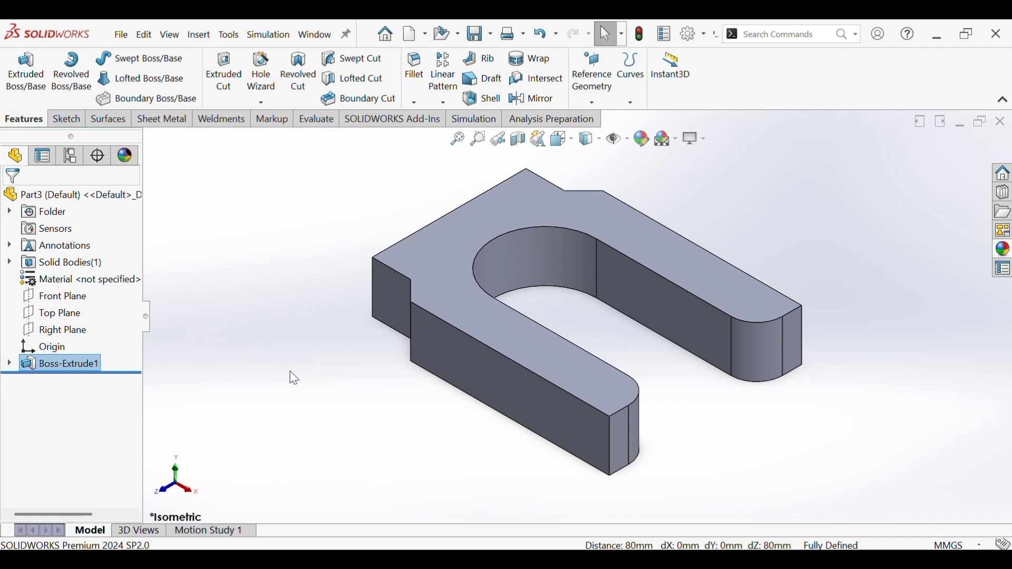
Fillet the inner side face of the U-shaped opening with a 20 mm symmetric radius and tangent propagation
left_click(435, 103)
left_click(440, 120)
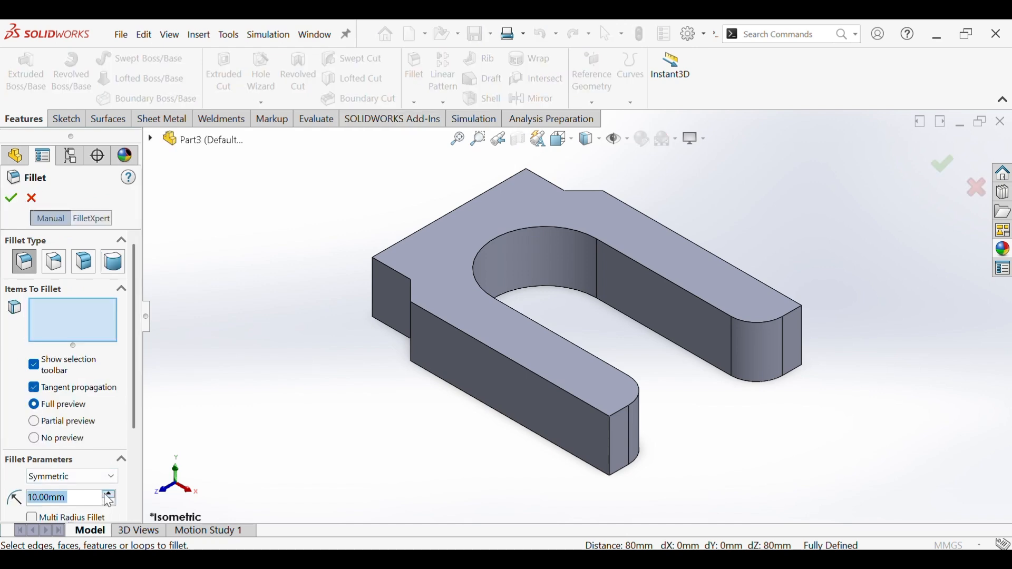
left_click_drag(132, 424, 133, 479)
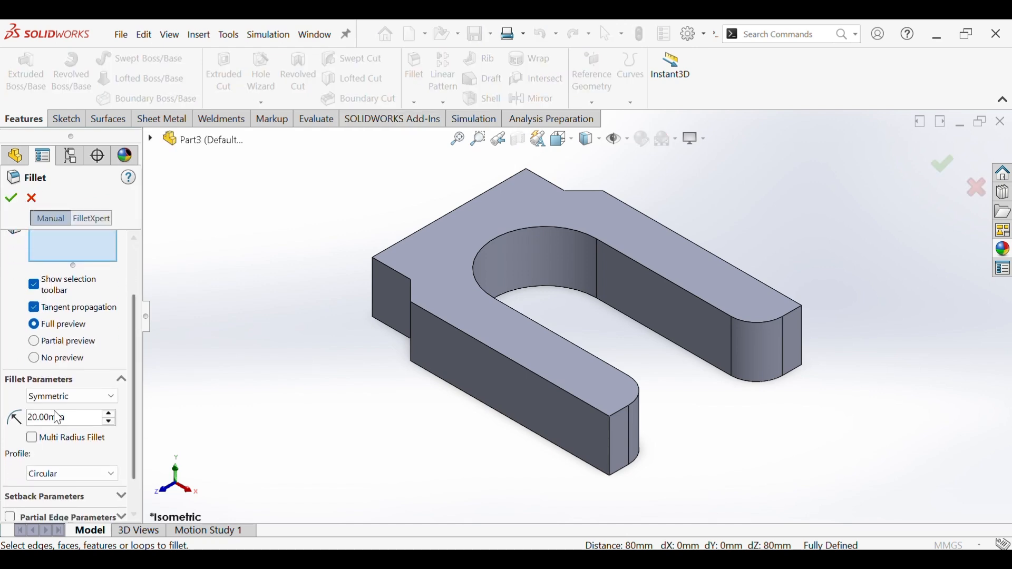
left_click(704, 346)
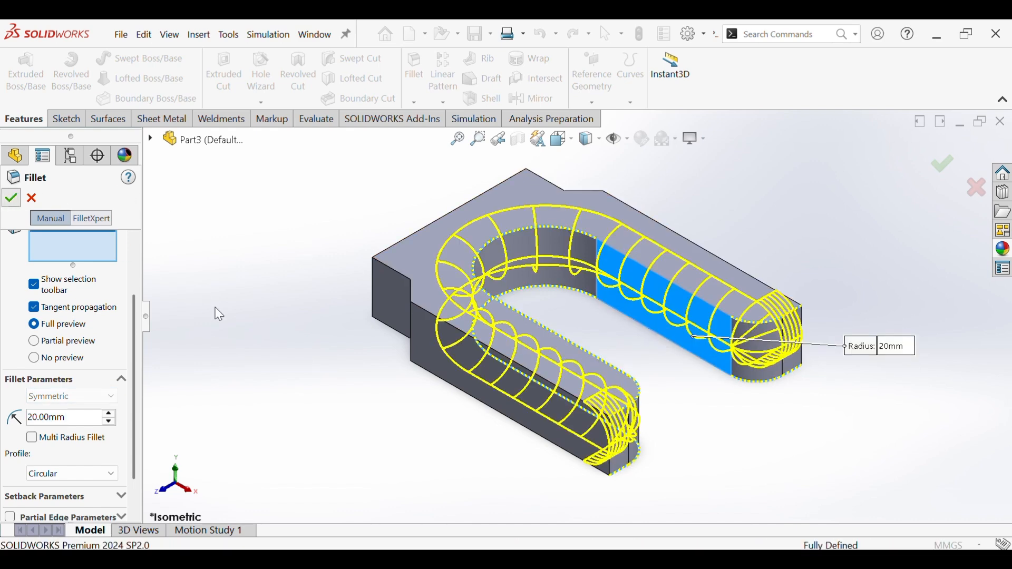
key("Return")
On the Front Plane, sketch a horizontal line level with the origin, from about 51 mm away to the arm's rounded tip
middle_click_drag(395, 384, 294, 342)
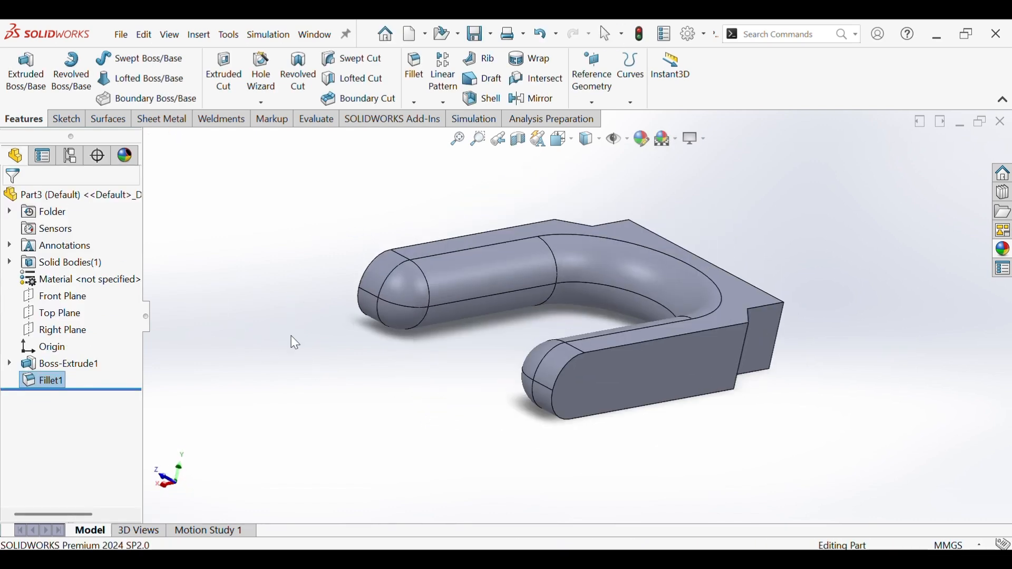
key("ctrl+7")
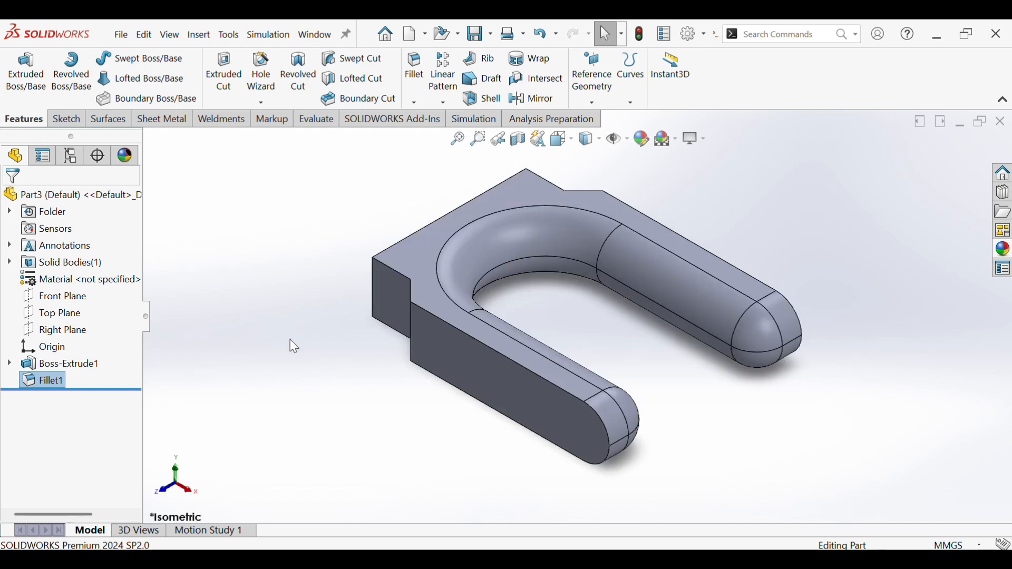
left_click(52, 296)
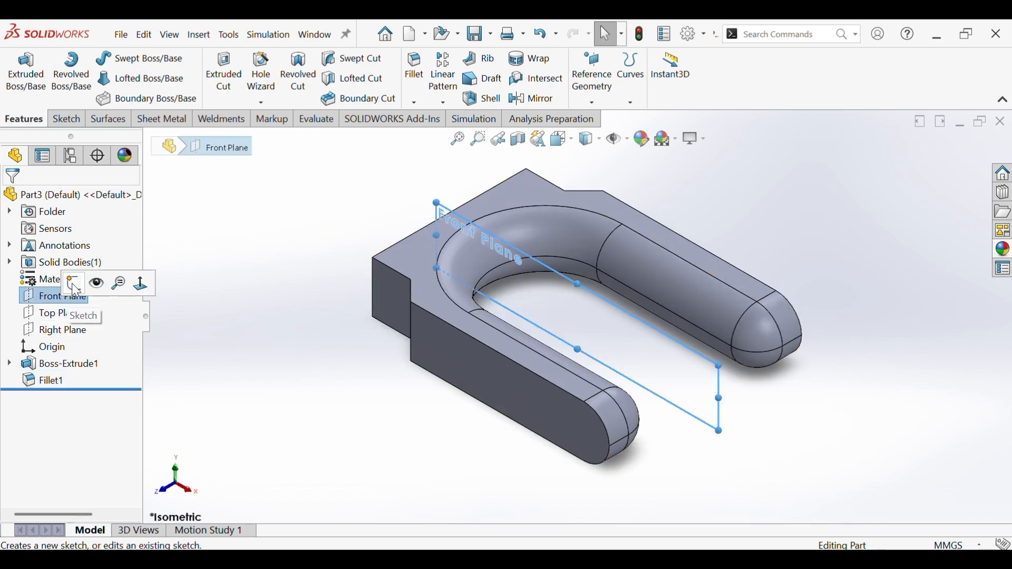
left_click(78, 279)
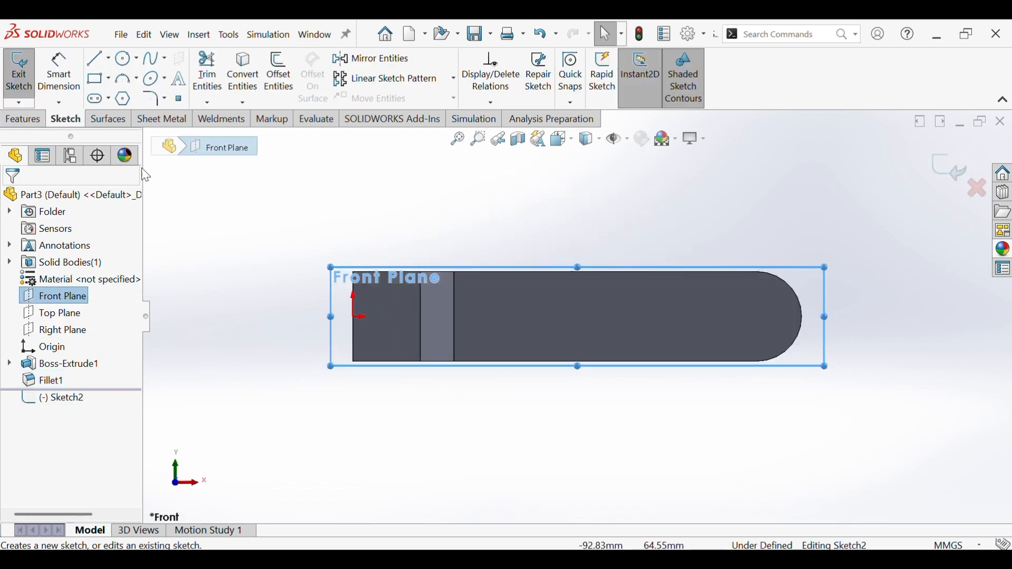
left_click(97, 58)
left_click(468, 317)
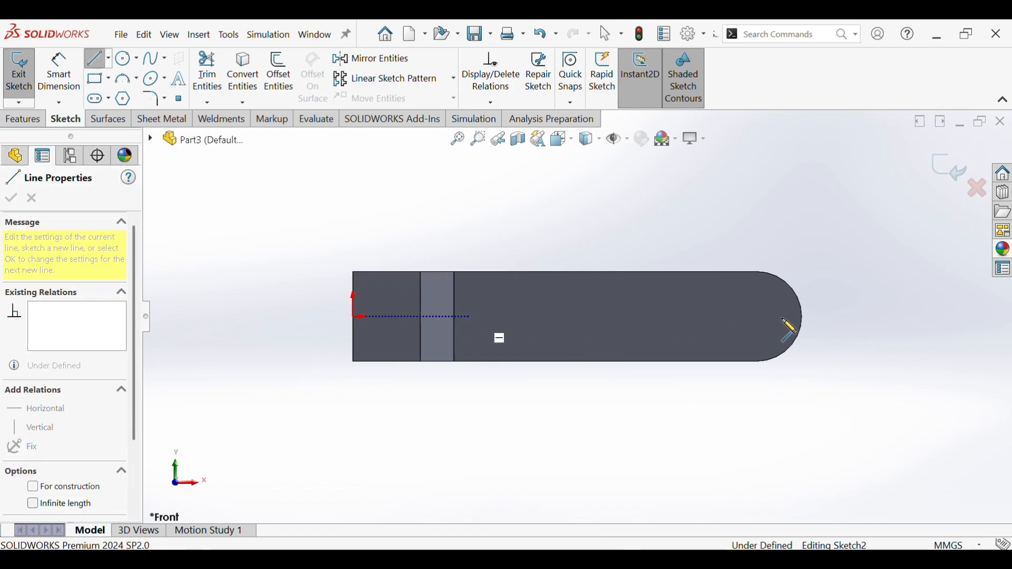
left_click(805, 317)
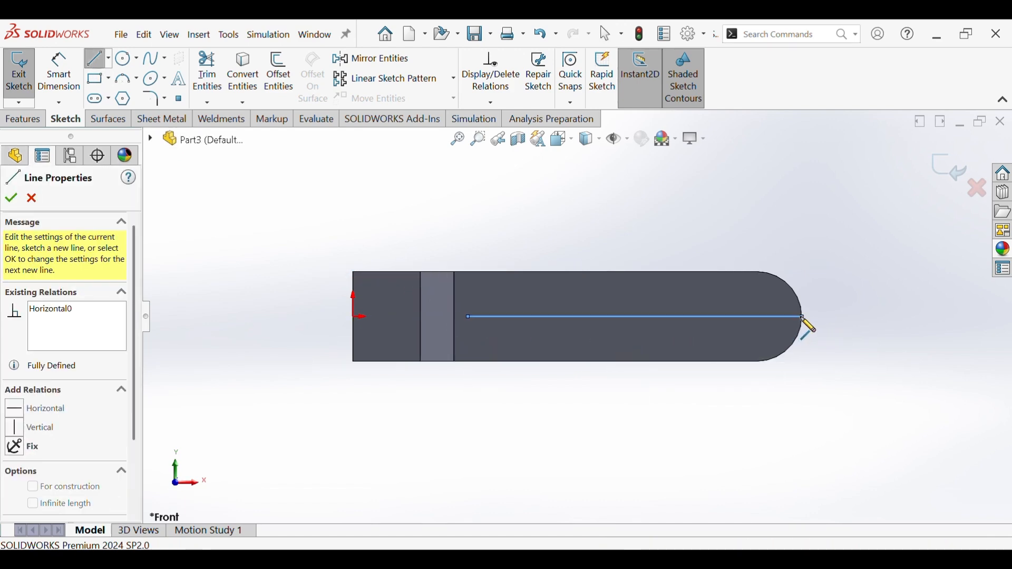
right_click(804, 318)
left_click(821, 330)
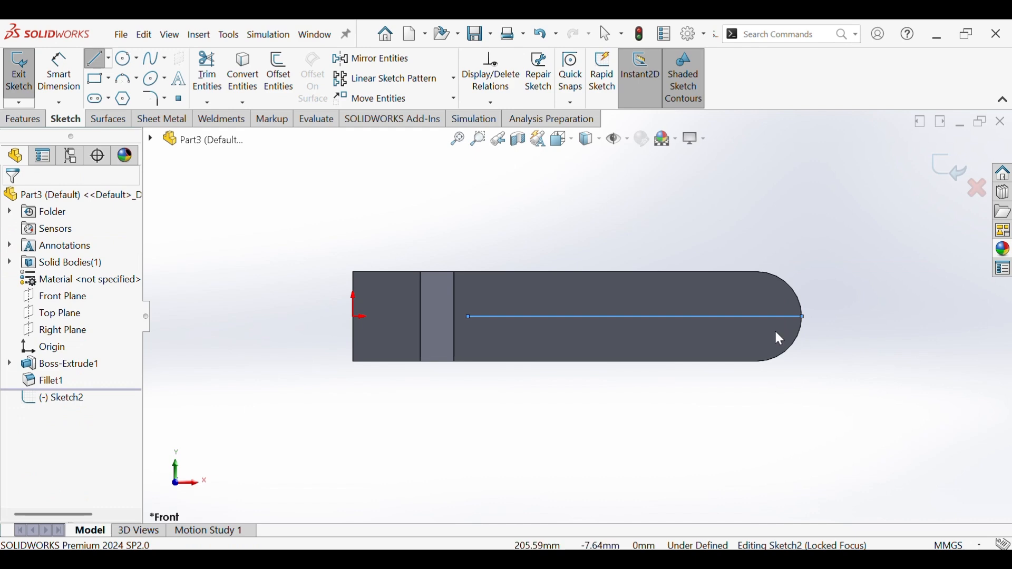
Dimension the inner end of the horizontal line 55 mm from the origin and finish the sketch
left_click(58, 73)
left_click(468, 318)
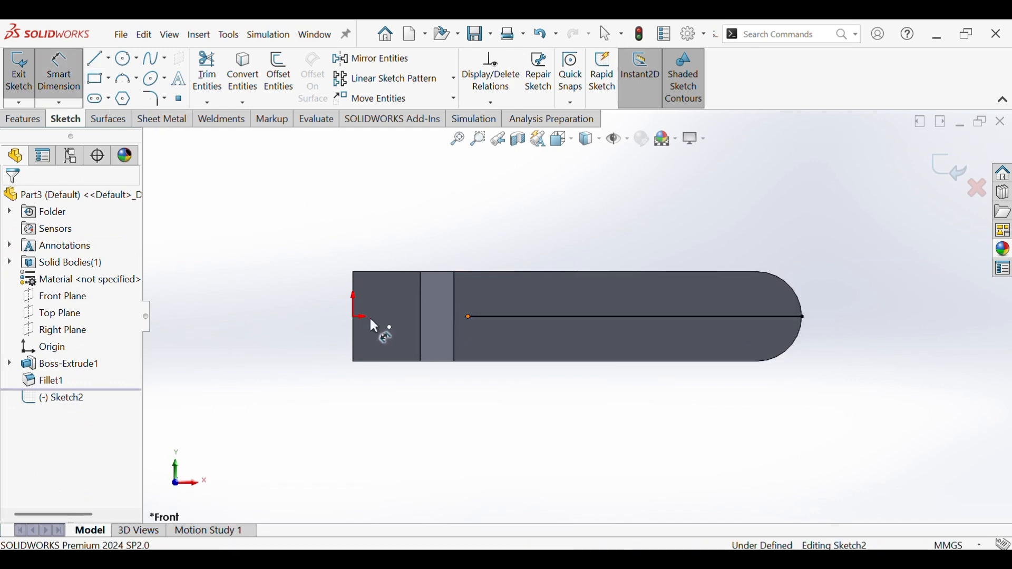
left_click(352, 318)
left_click(399, 232)
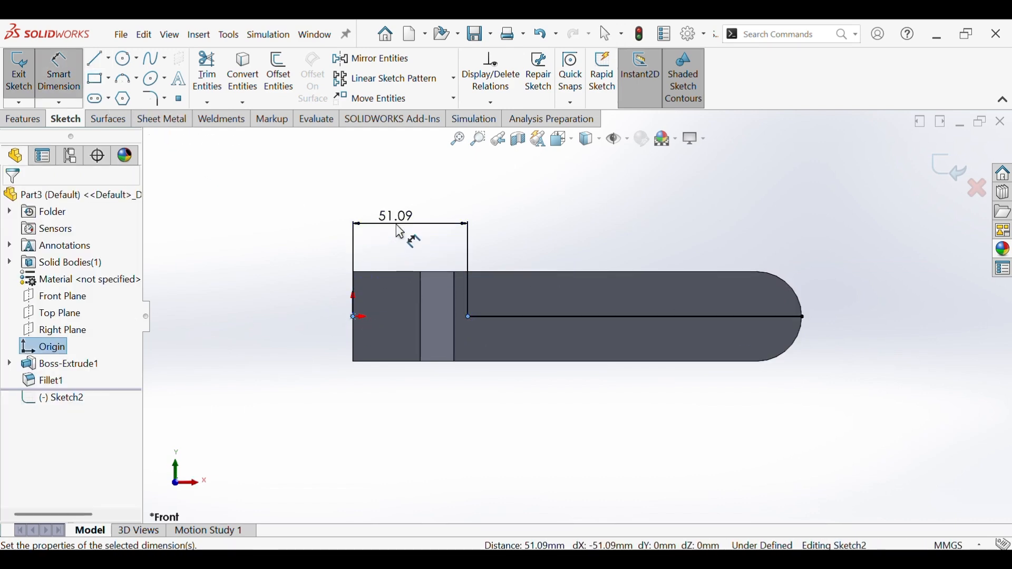
type("55")
key("Return")
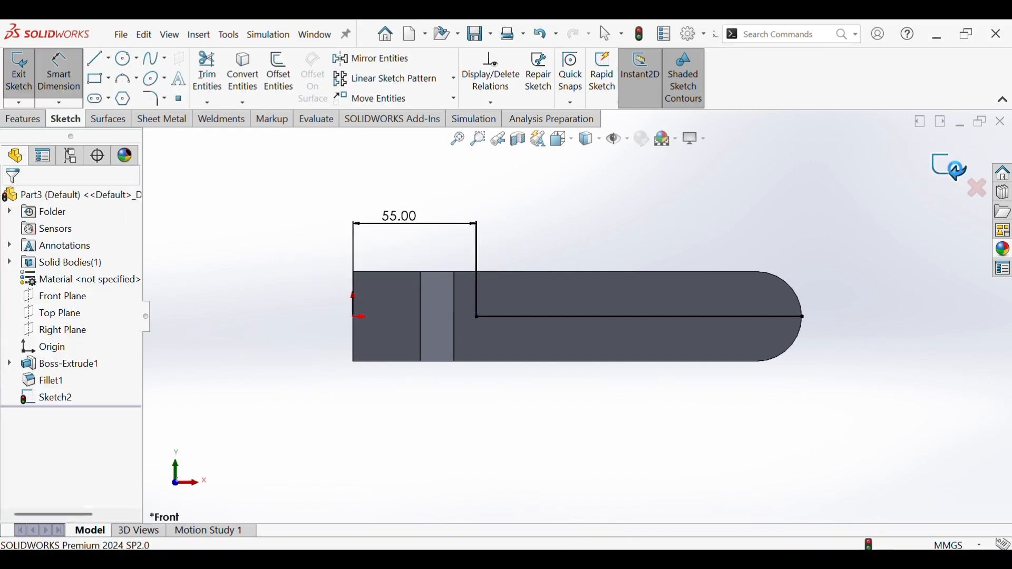
left_click(958, 172)
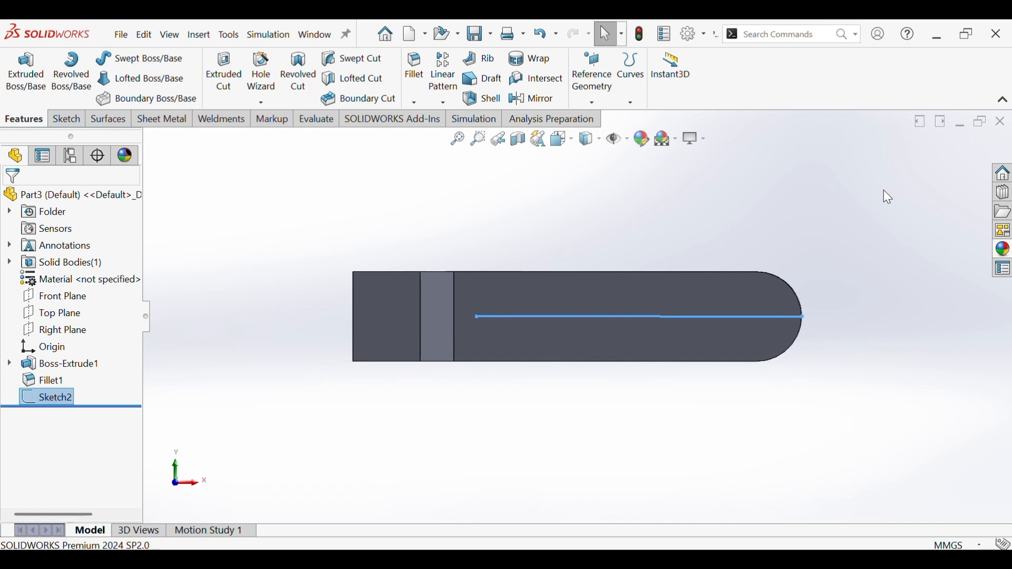
Sweep a solid circular profile of 60 mm diameter along the sketched horizontal line
key("ctrl+7")
left_click(146, 66)
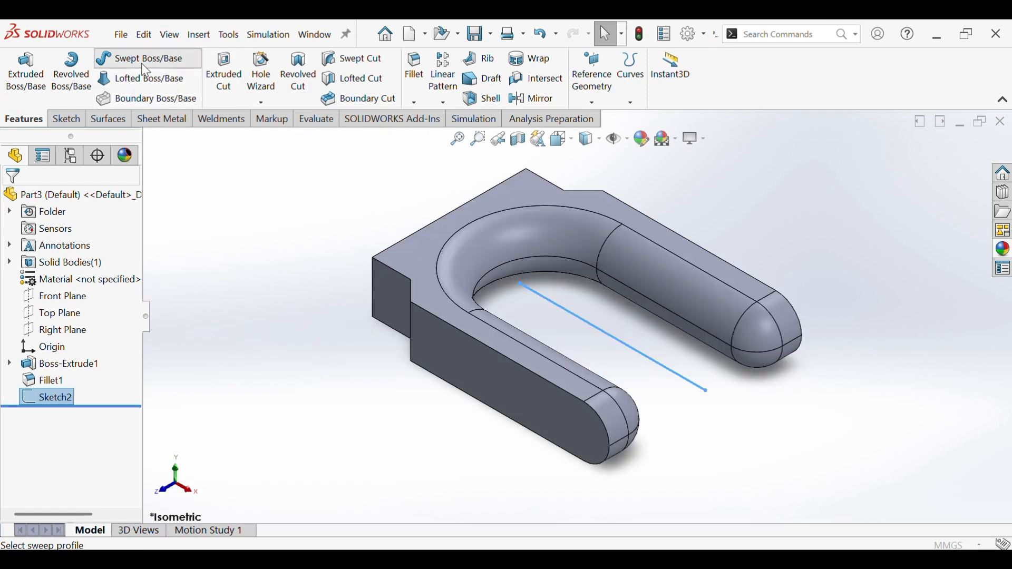
left_click(34, 255)
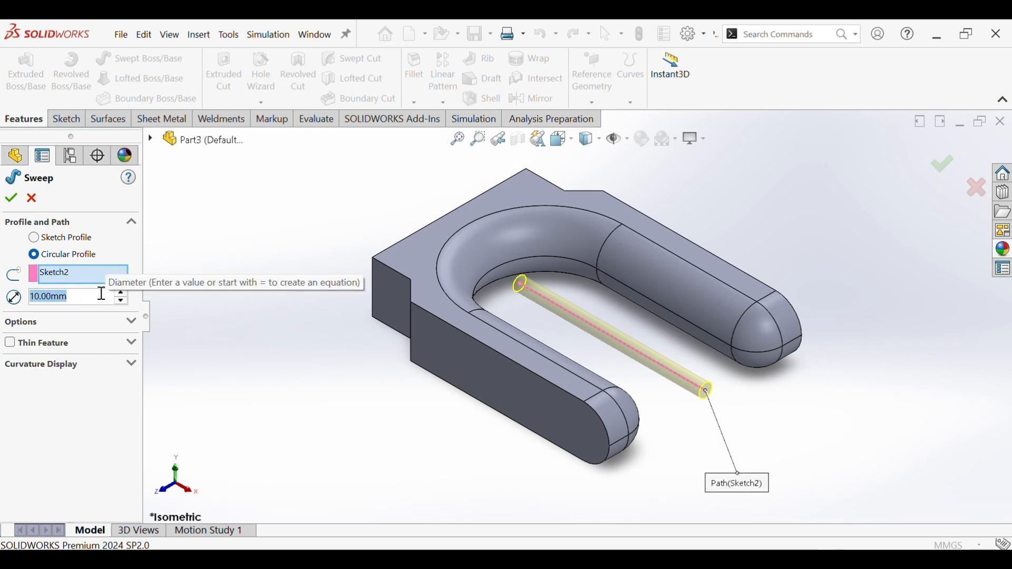
type("60")
key("Return")
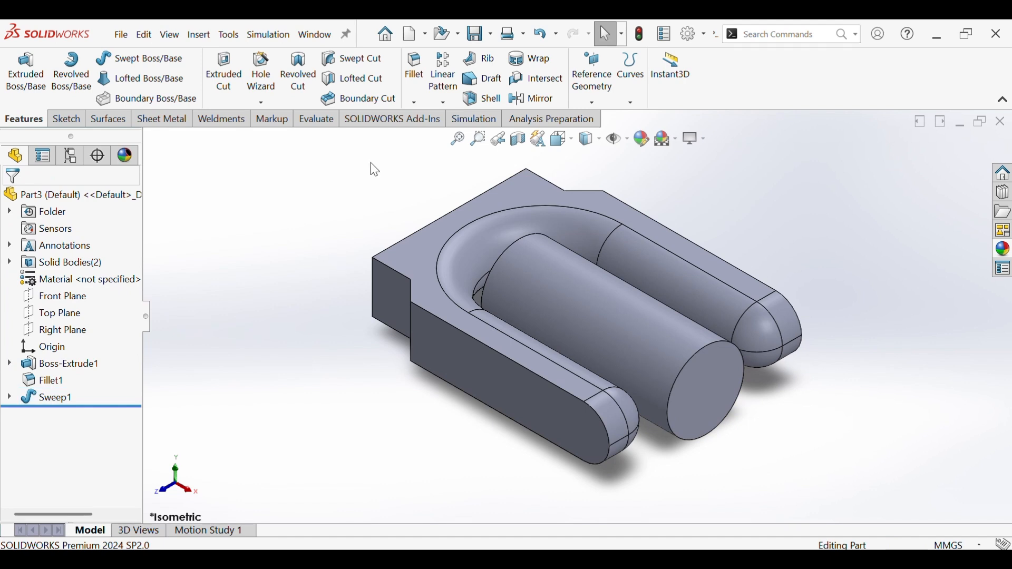
Fillet both flat end faces of the swept cylinder with a 20 mm radius
left_click(416, 103)
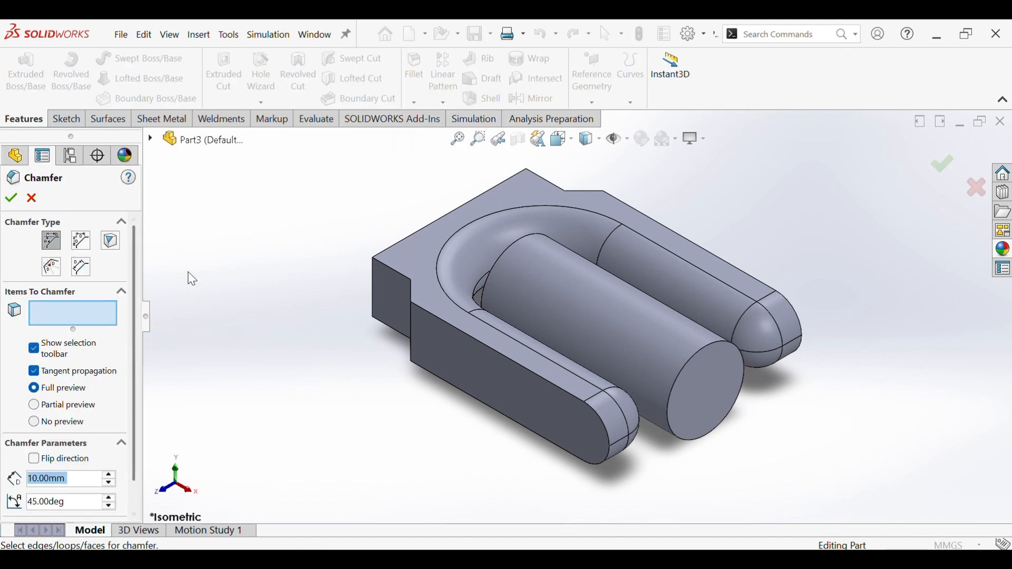
left_click(30, 197)
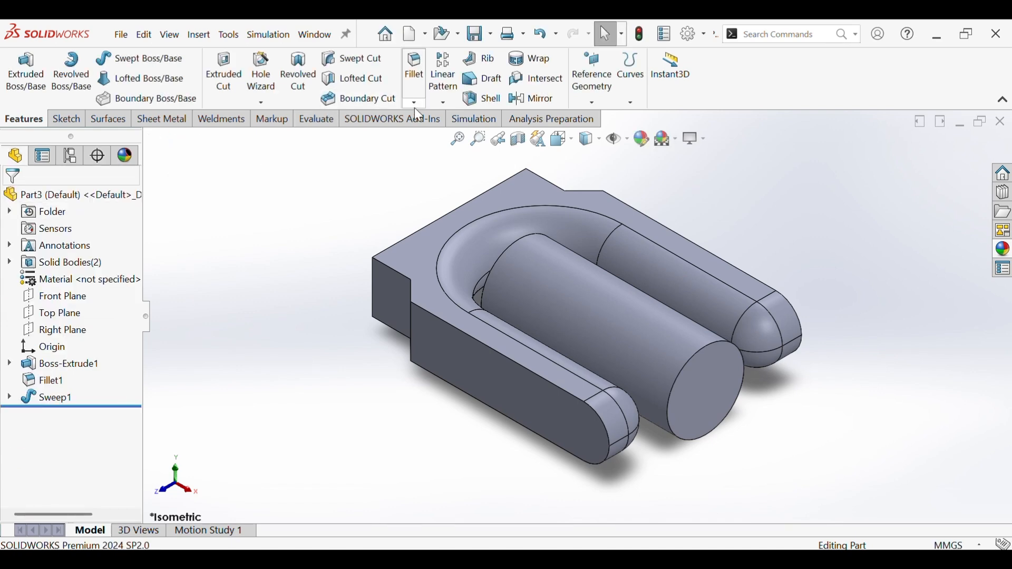
left_click(415, 107)
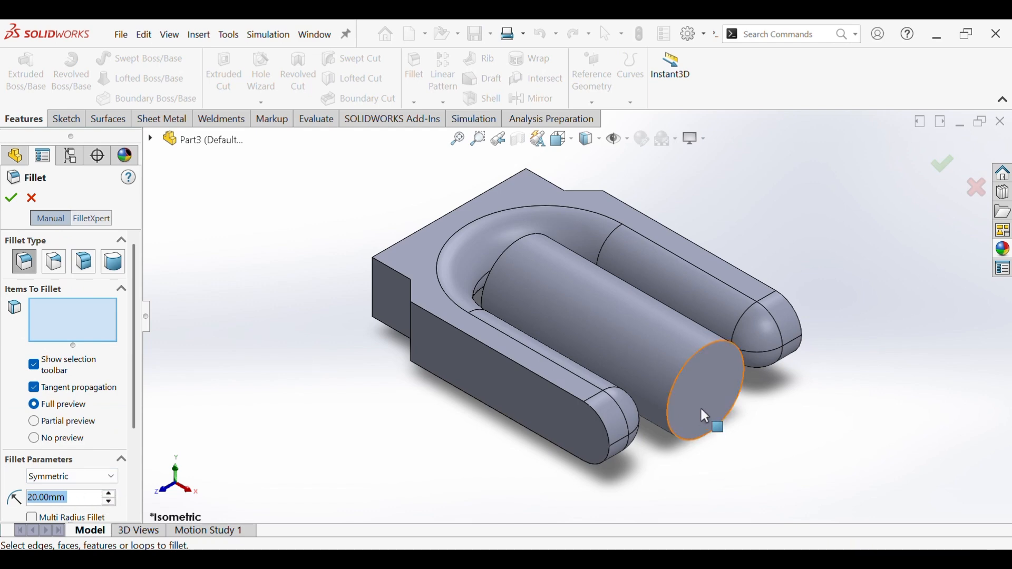
left_click(713, 419)
middle_click_drag(639, 315, 573, 312)
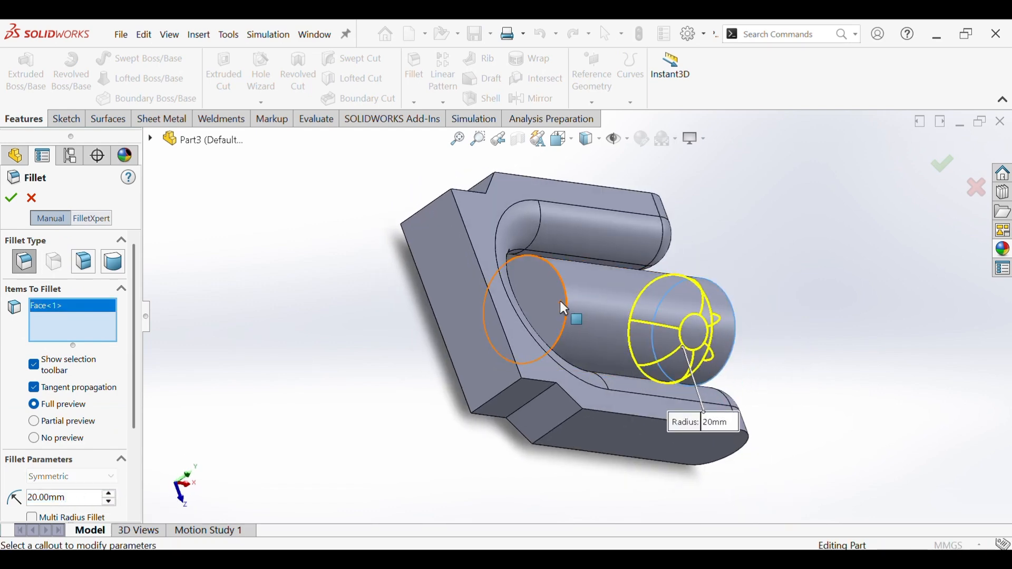
left_click(560, 309)
left_click(7, 202)
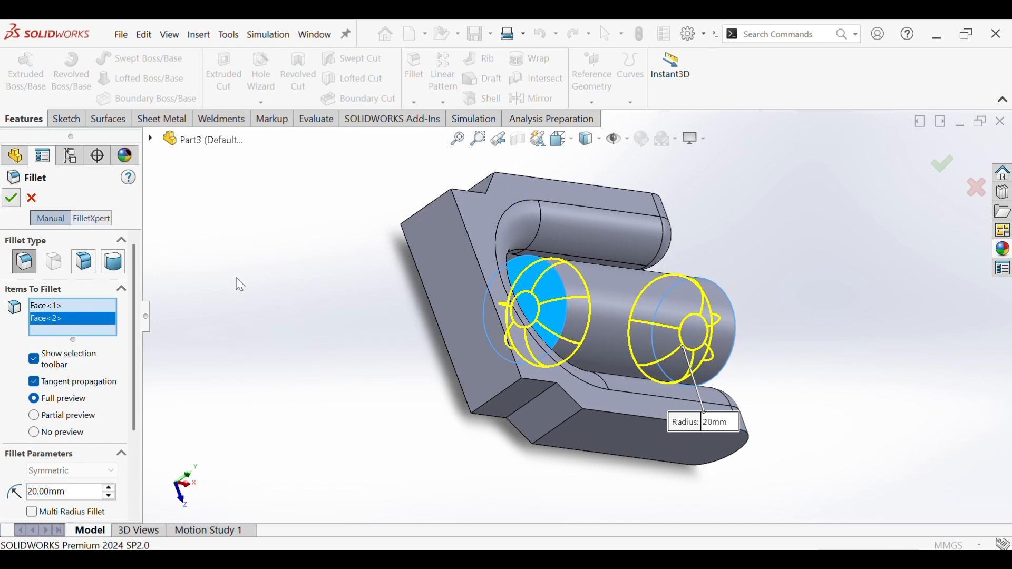
key("ctrl+7")
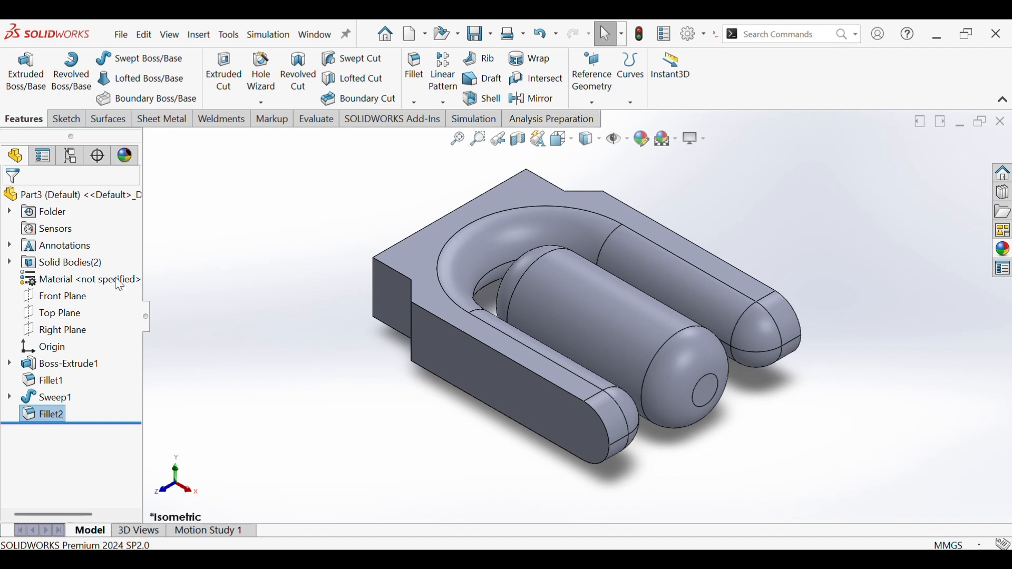
Create a reference plane parallel to the Right Plane at an offset of 150 mm
left_click(59, 331)
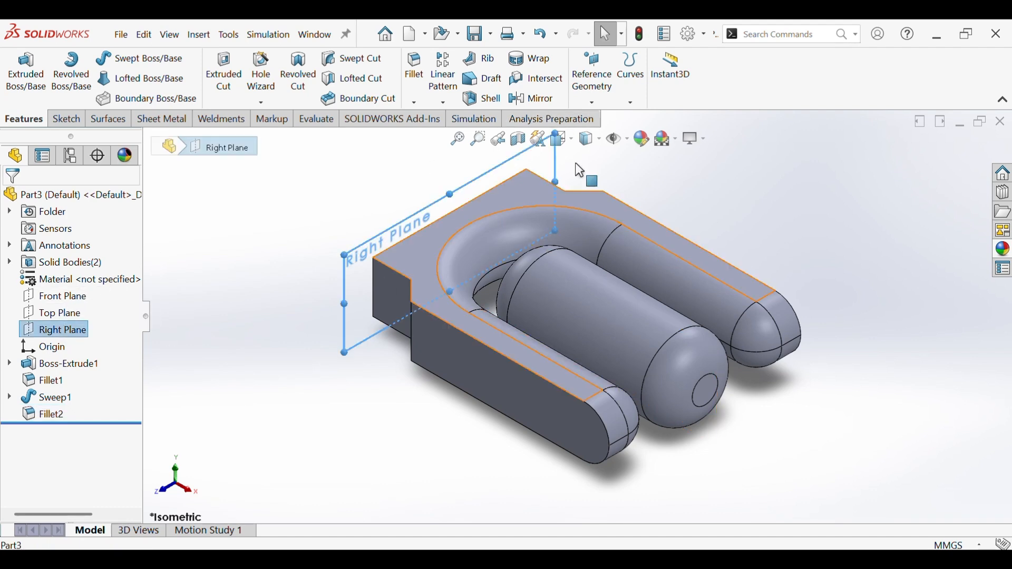
left_click(591, 103)
left_click(599, 120)
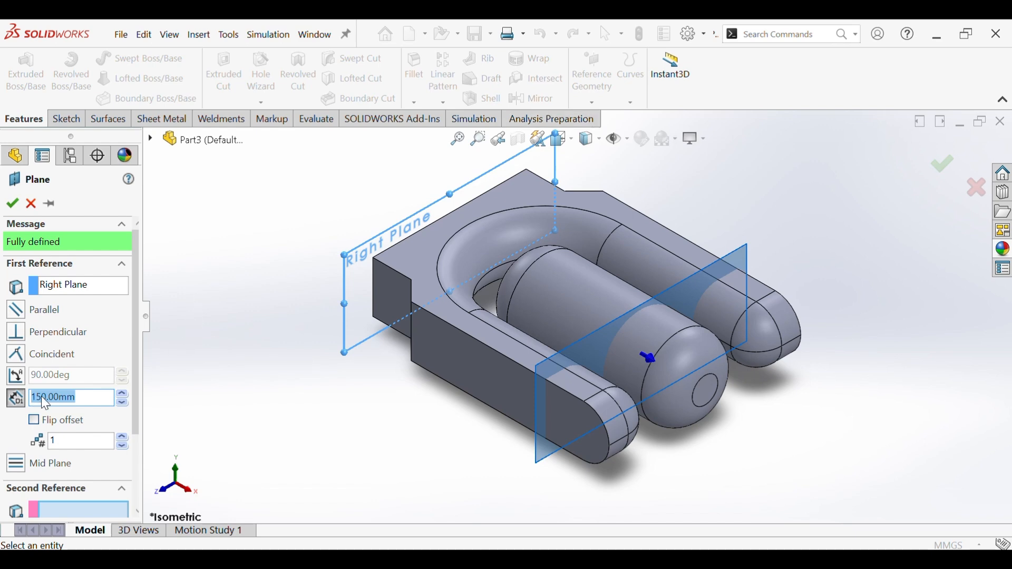
left_click(14, 203)
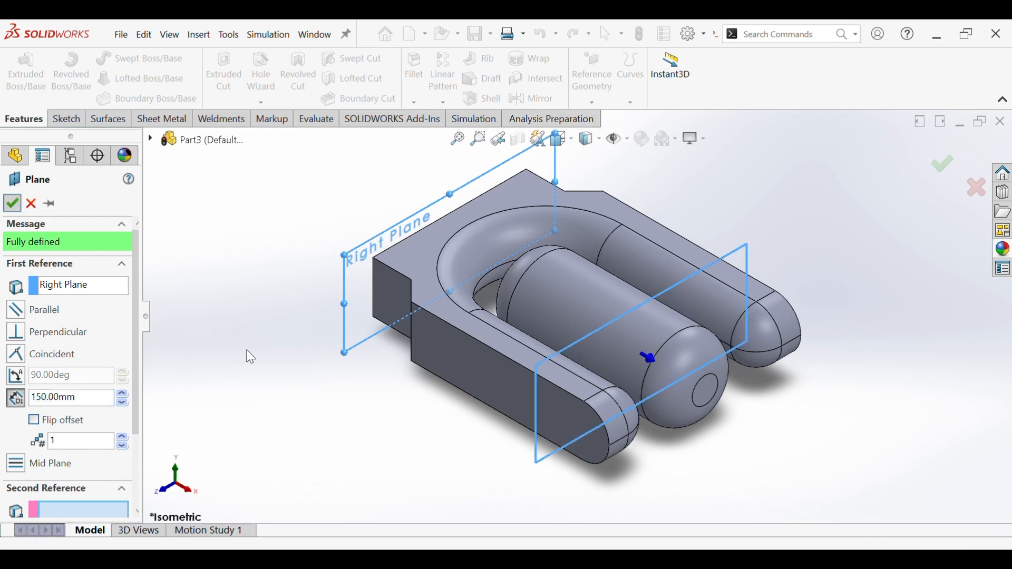
Start a sketch on the new offset plane and convert the cylinder's outer circular edge and both arc edges of one arm's rounded inner side
left_click(539, 457)
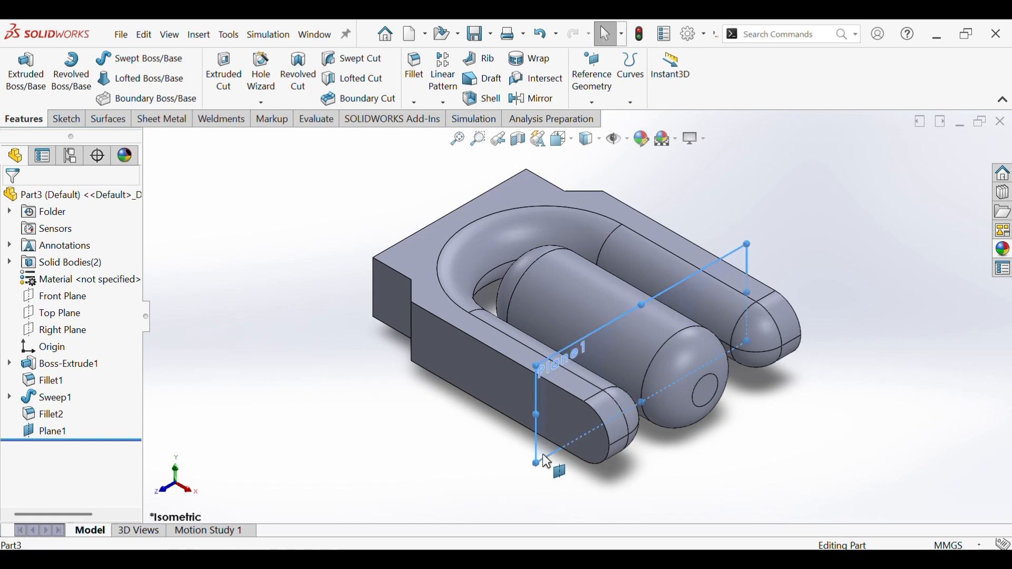
left_click(594, 422)
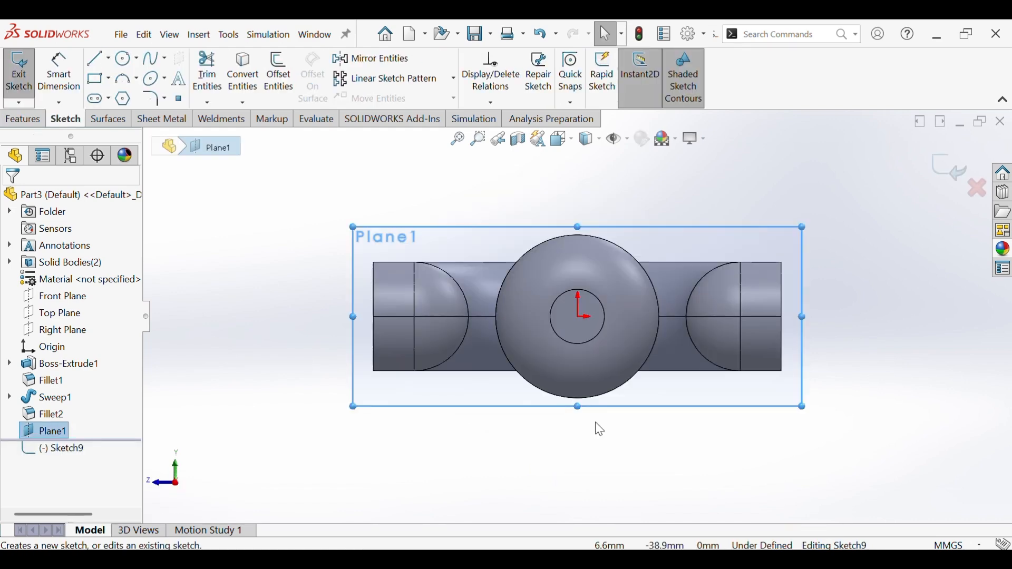
left_click(430, 471)
scroll(426, 464, "down", 3)
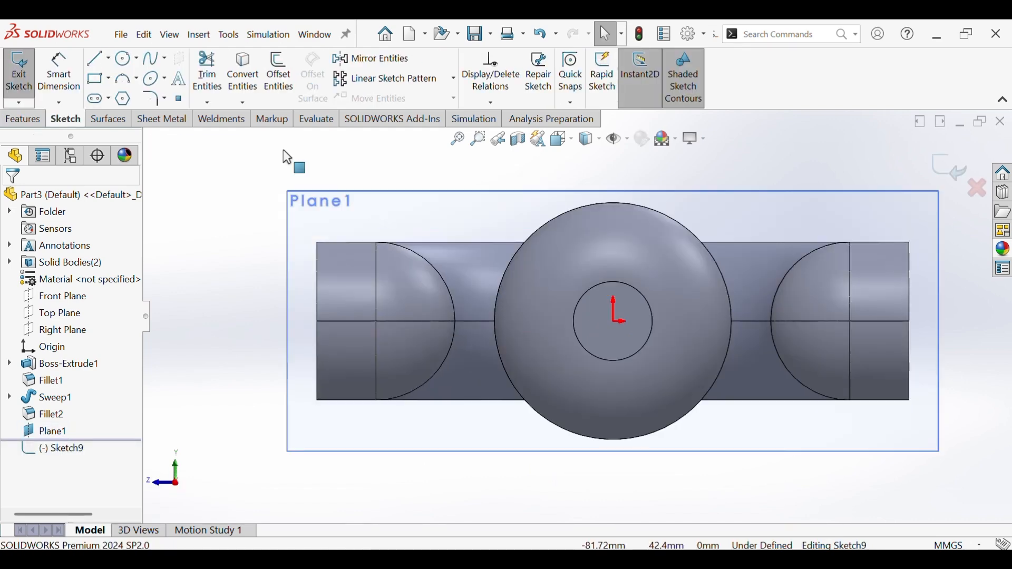
left_click(238, 91)
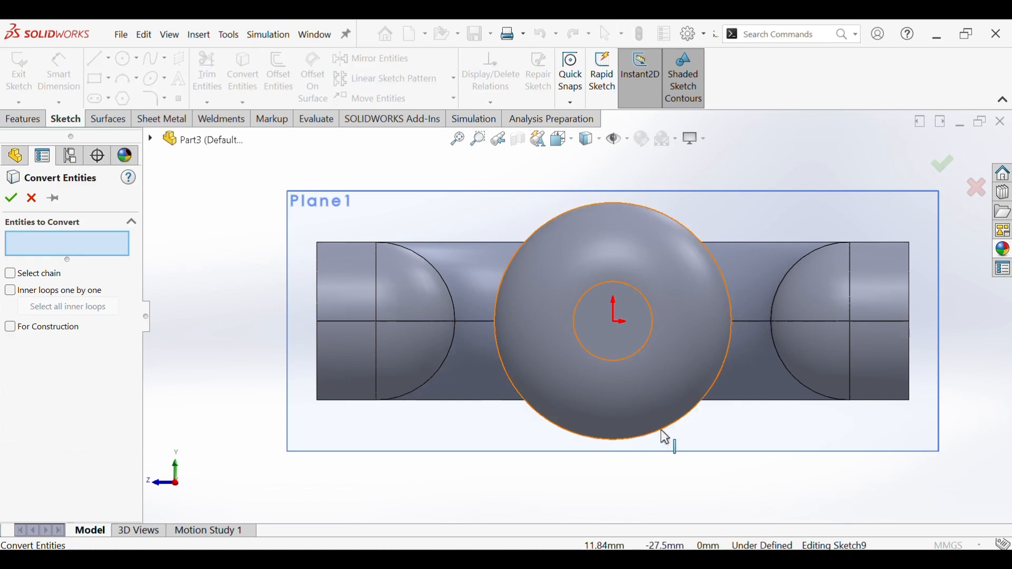
left_click(665, 436)
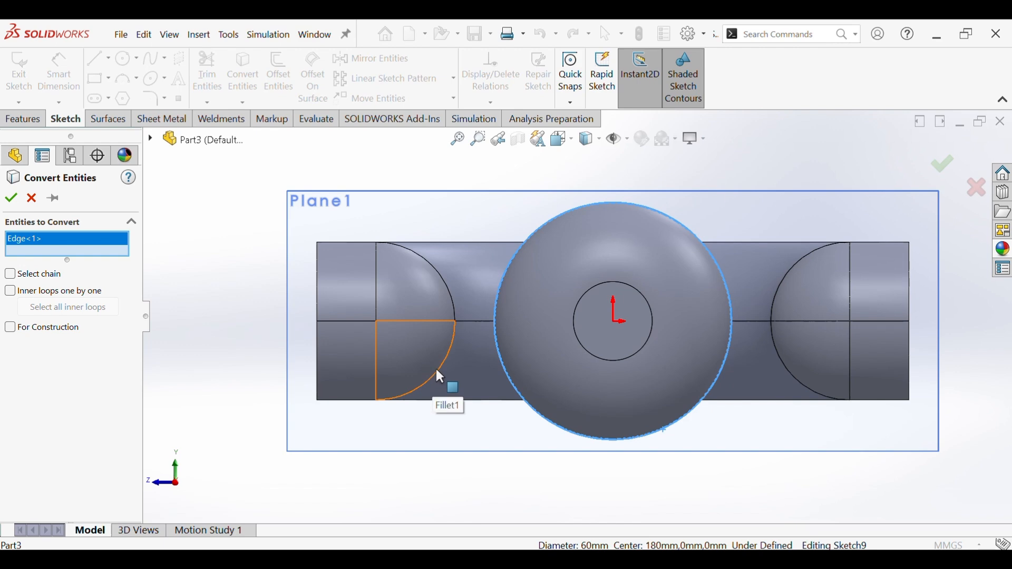
left_click(448, 352)
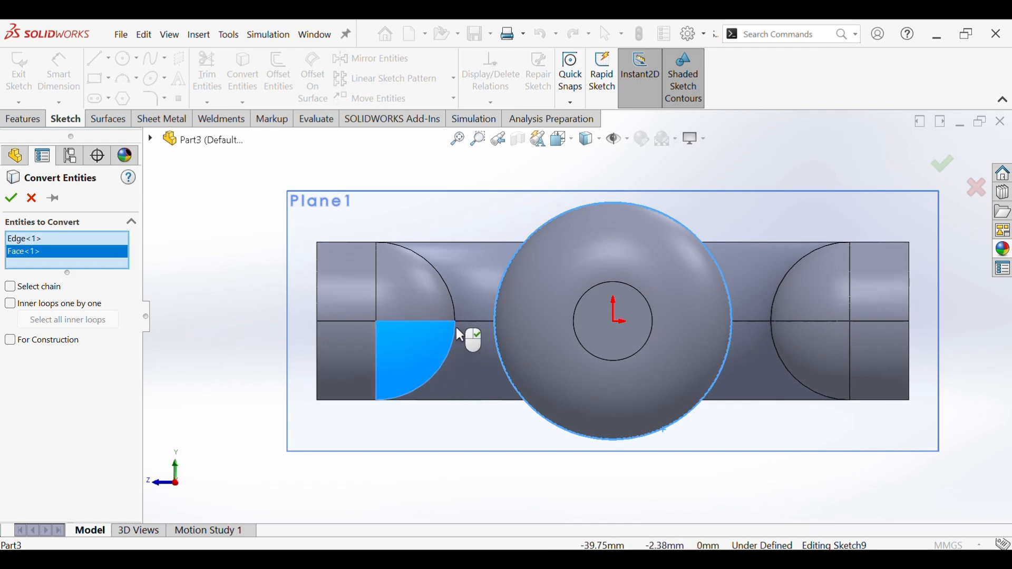
right_click(119, 252)
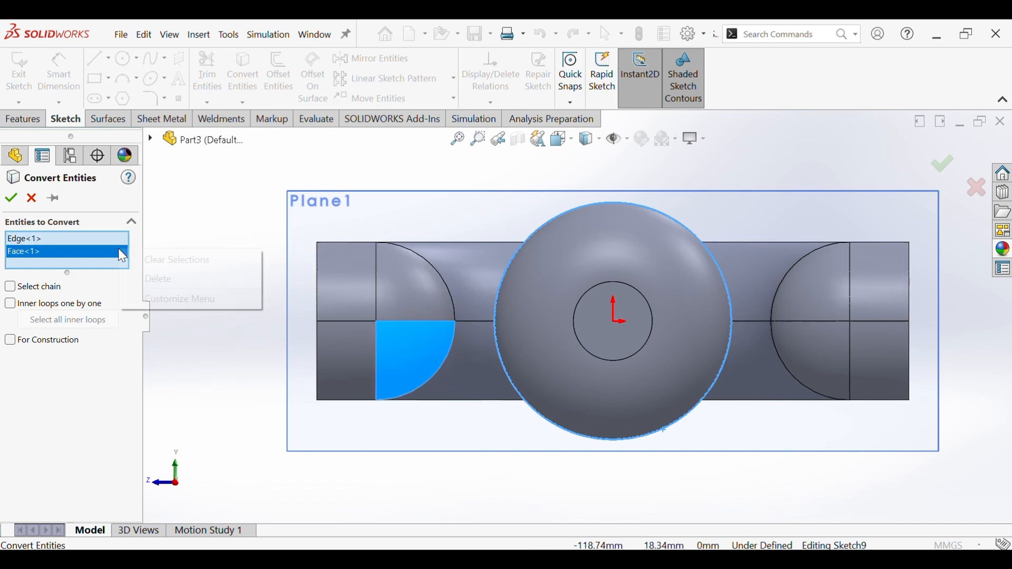
left_click(151, 277)
left_click(441, 275)
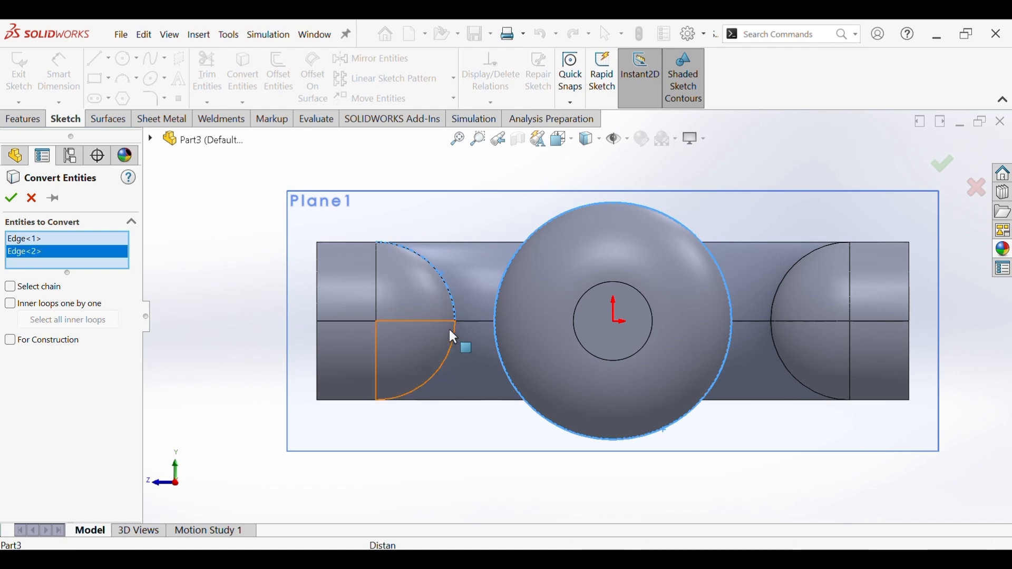
left_click(455, 332)
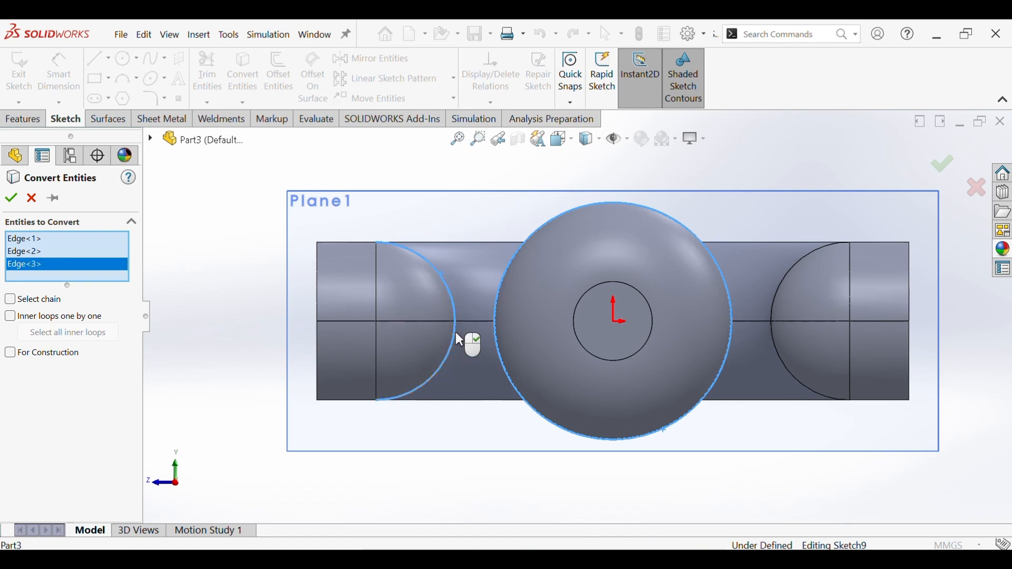
left_click(11, 199)
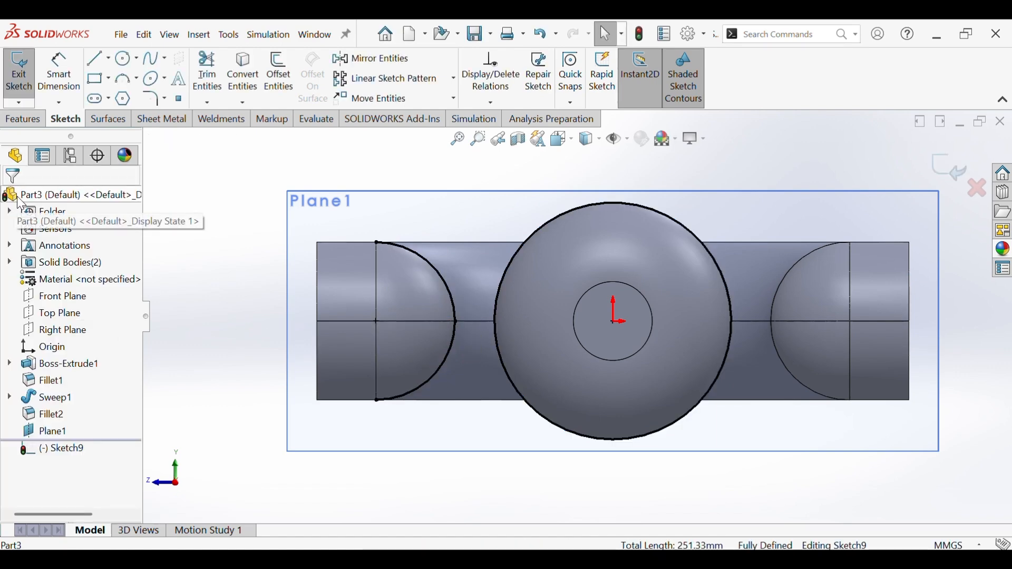
Draw a horizontal centerline about 99 mm long from the origin out past the arm with the converted arcs
left_click(109, 58)
left_click(116, 95)
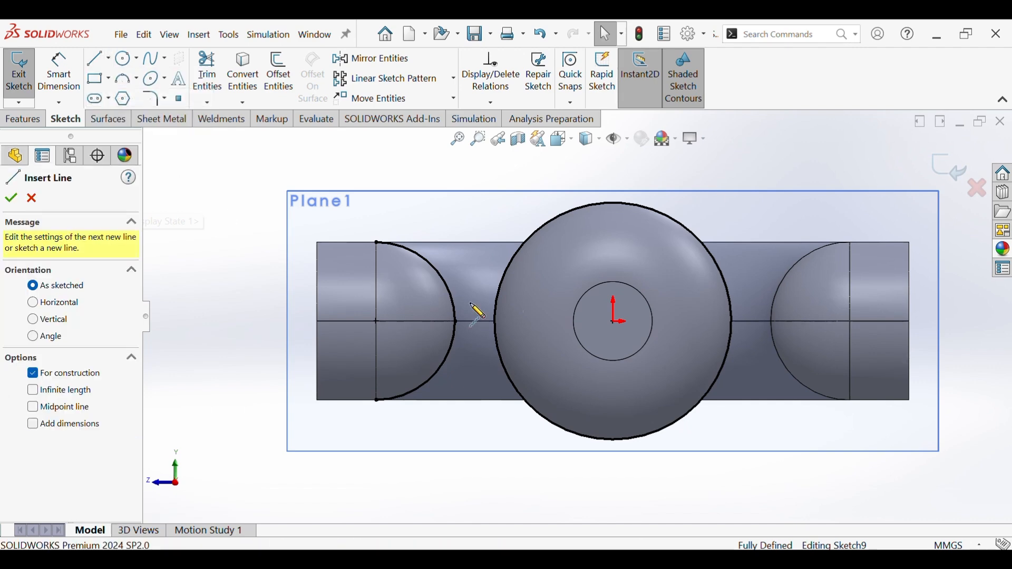
left_click(614, 321)
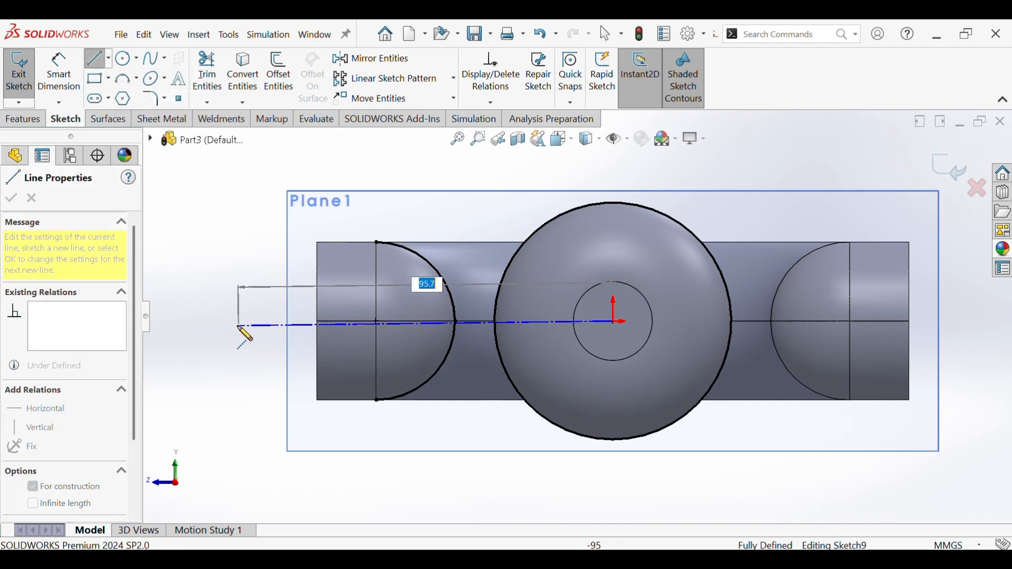
left_click(238, 325)
right_click(230, 322)
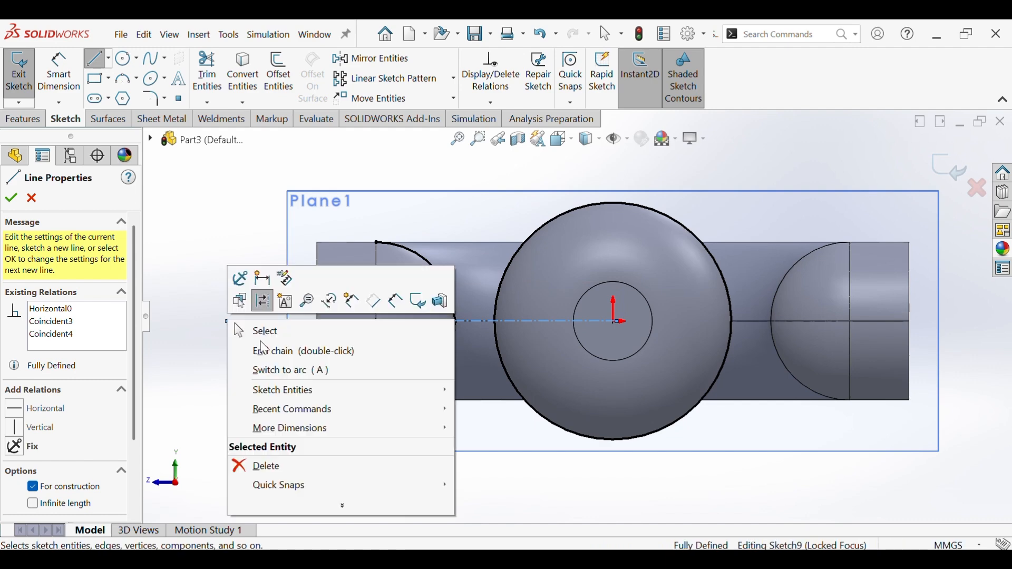
left_click(258, 331)
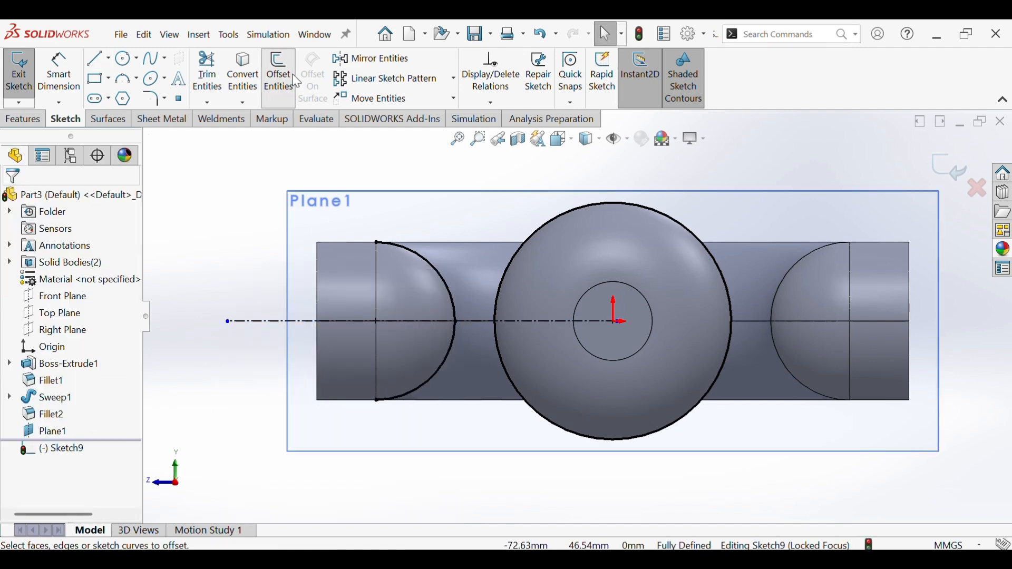
Offset the centerline 10 mm bi-directionally with dimensions added
left_click(293, 74)
left_click(280, 320)
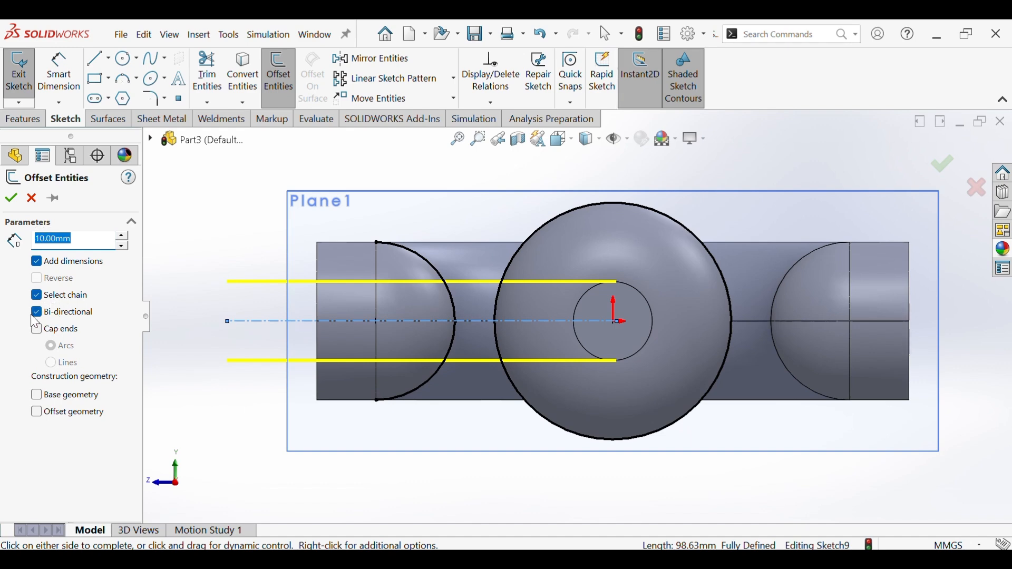
left_click(11, 199)
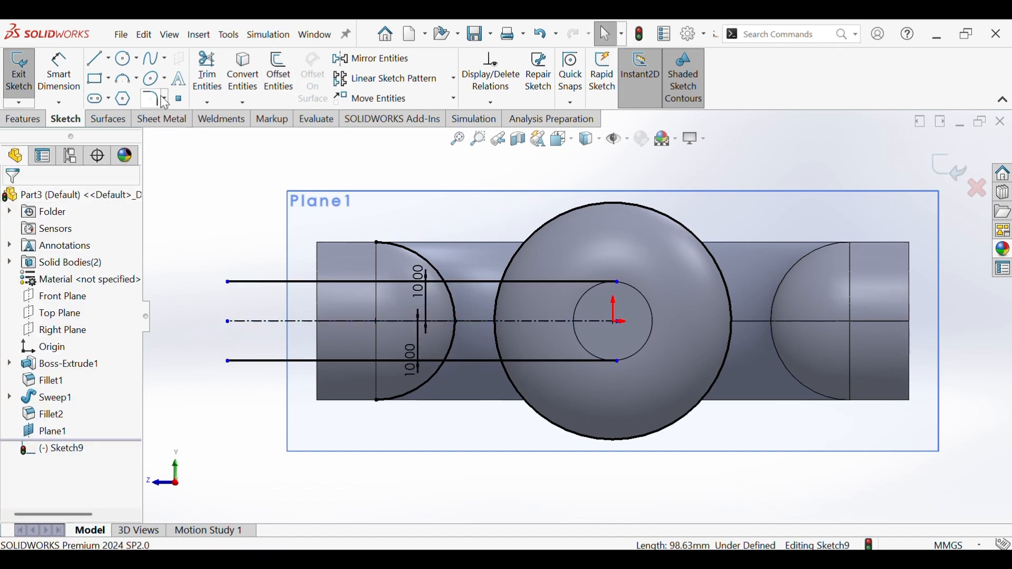
Trim the offset lines, circle and arm arcs to leave one closed web profile between the arm and the cylinder
left_click(207, 74)
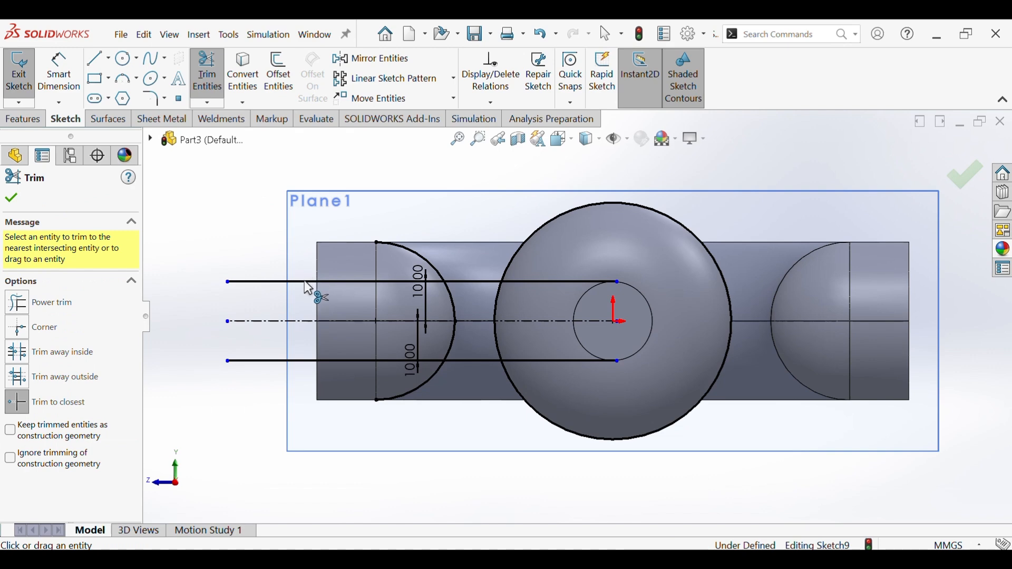
left_click_drag(308, 288, 315, 318)
left_click(308, 361)
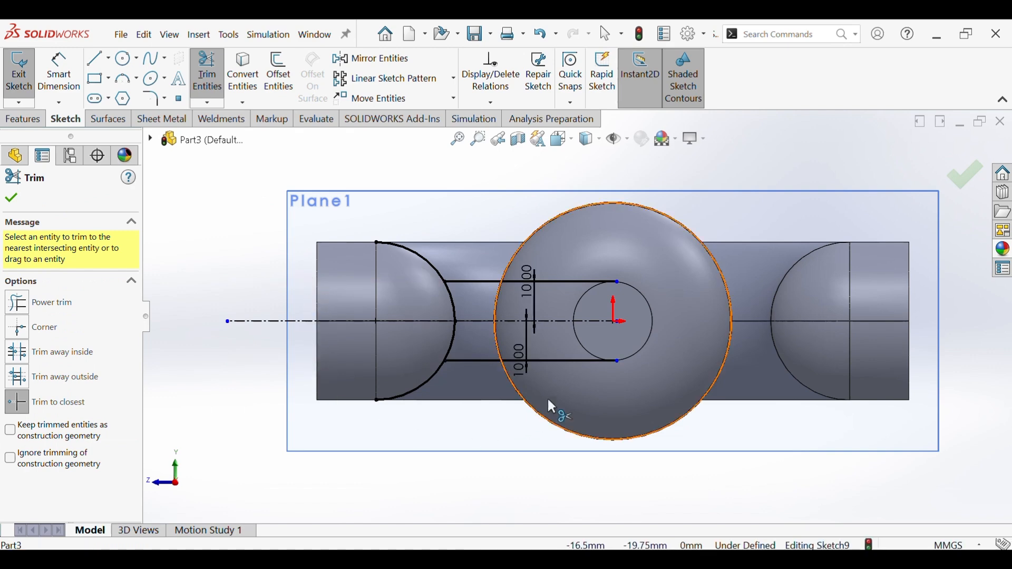
left_click_drag(559, 375, 561, 304)
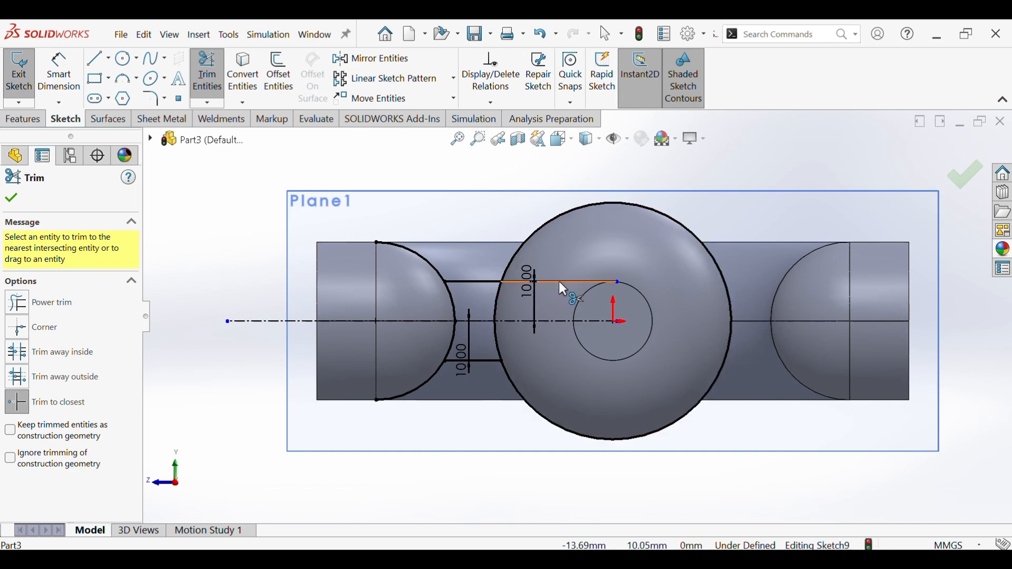
left_click(558, 281)
left_click(518, 247)
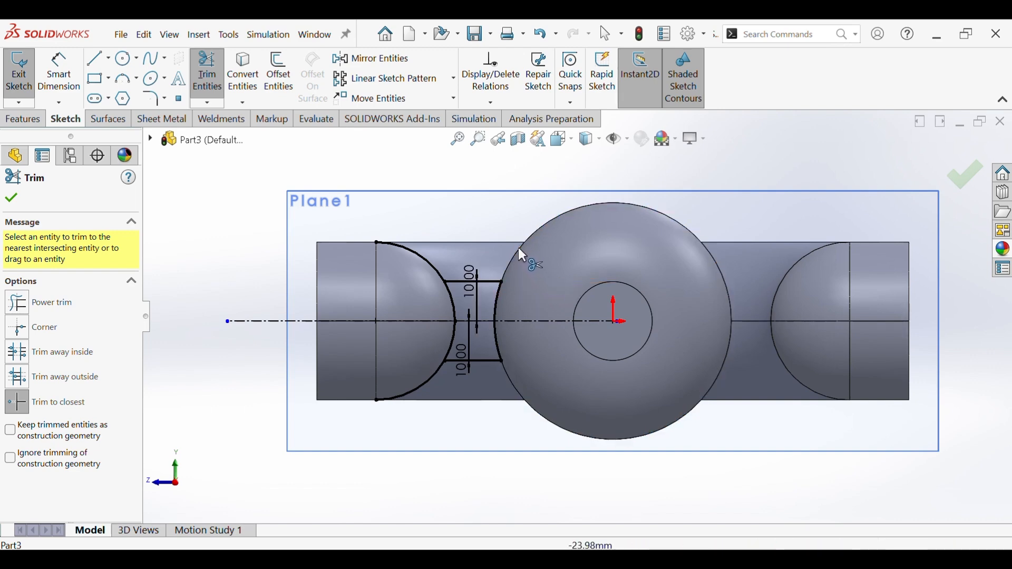
left_click(420, 262)
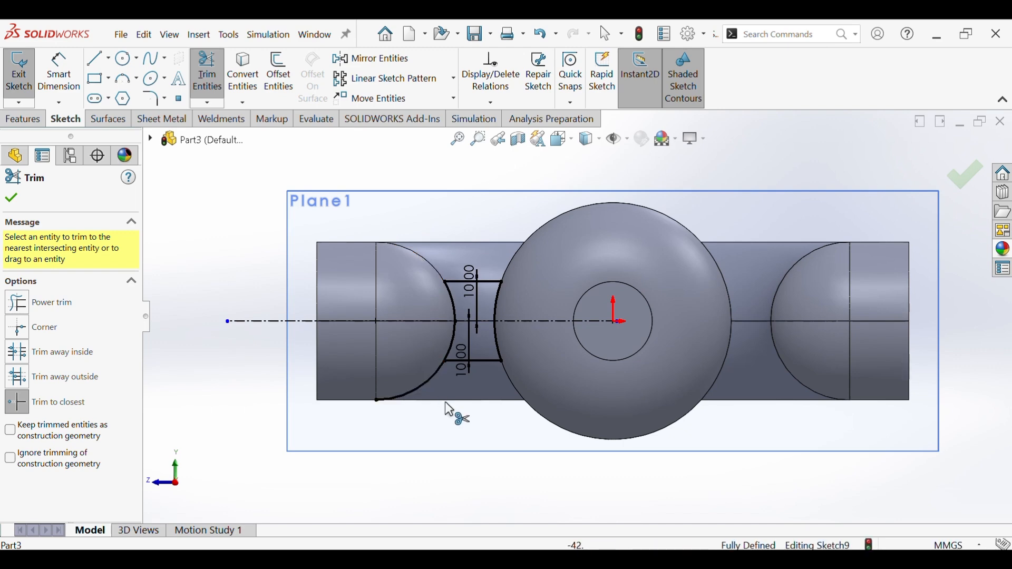
left_click(433, 378)
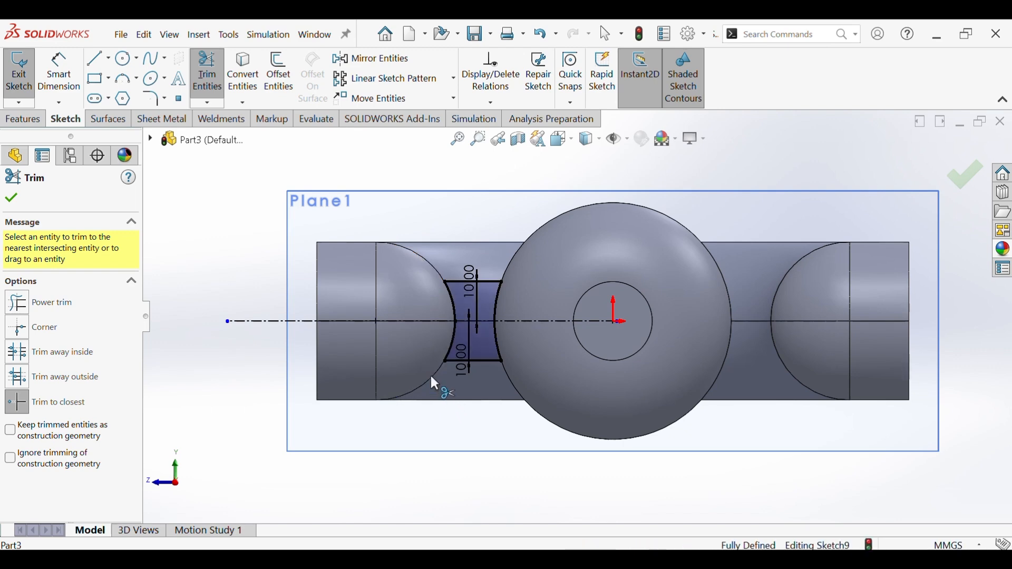
left_click(12, 198)
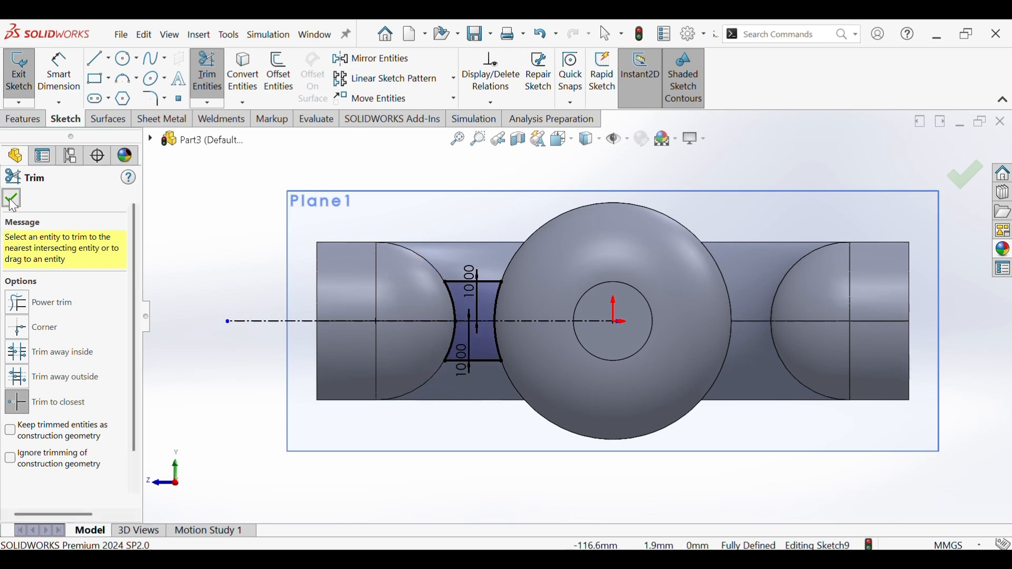
Draw a roughly vertical centerline about 40 mm long downward from beside the origin
left_click(109, 59)
left_click(123, 95)
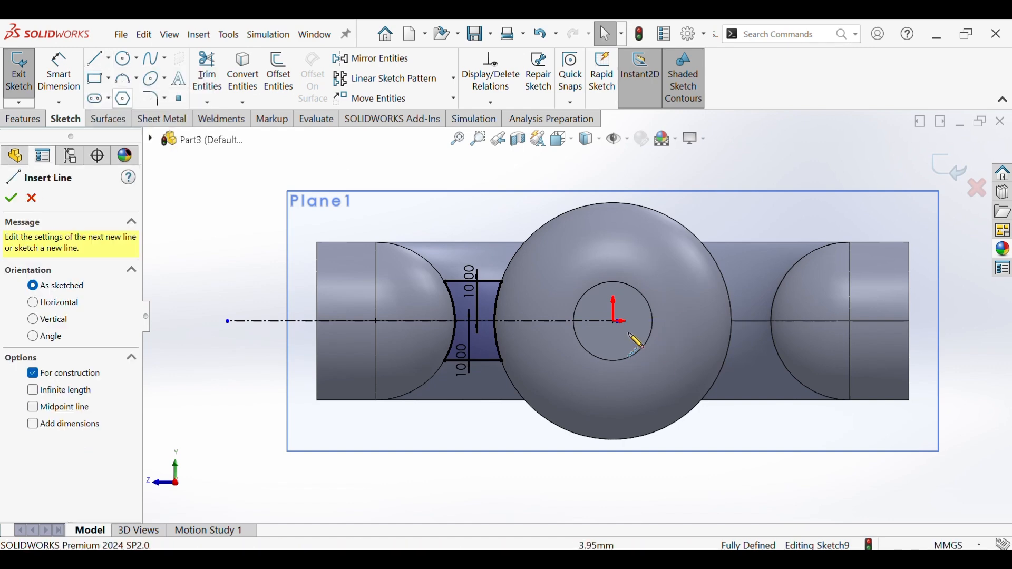
left_click(614, 321)
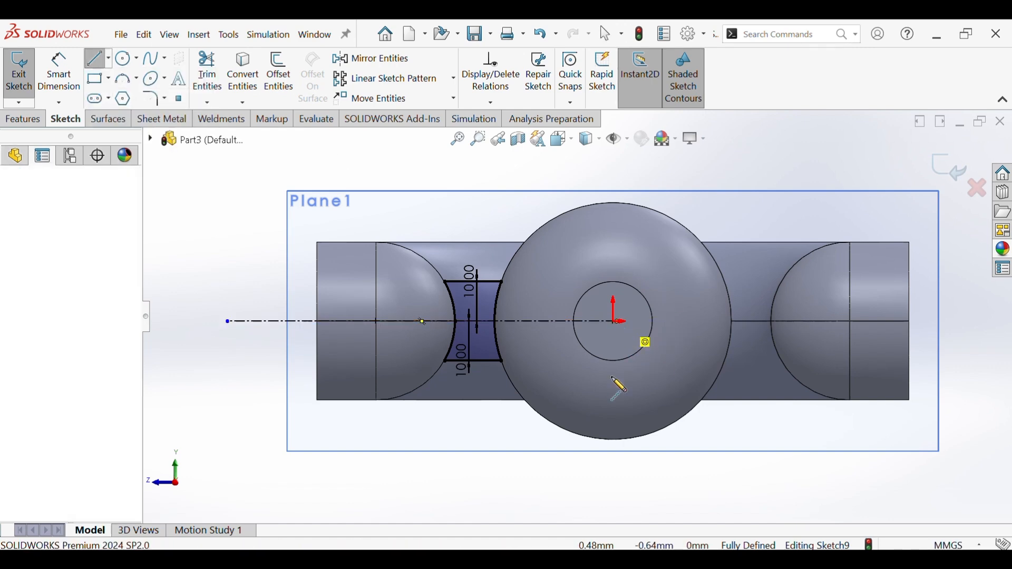
right_click(604, 373)
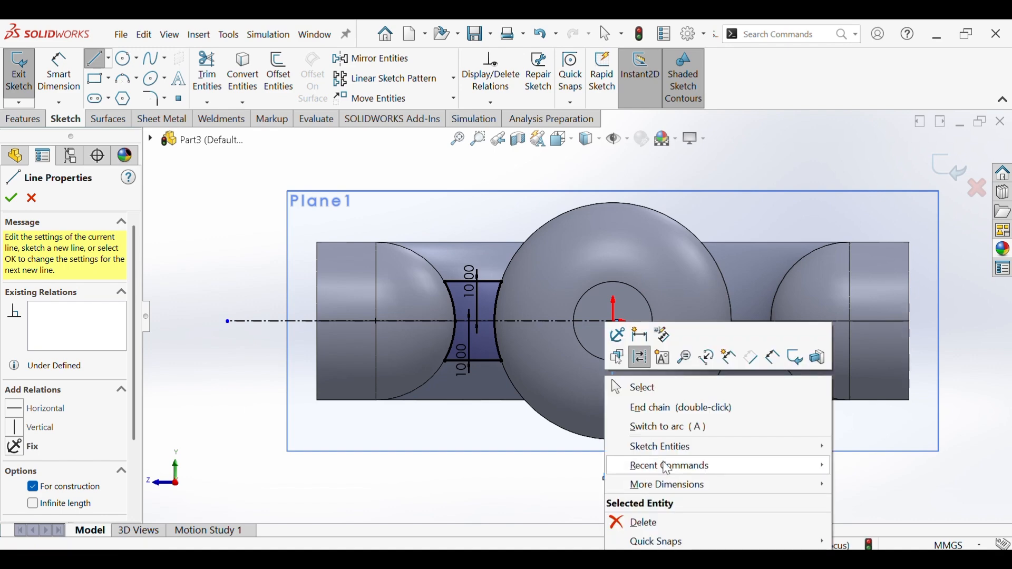
left_click(630, 386)
scroll(623, 348, "down", 5)
scroll(623, 348, "down", 1)
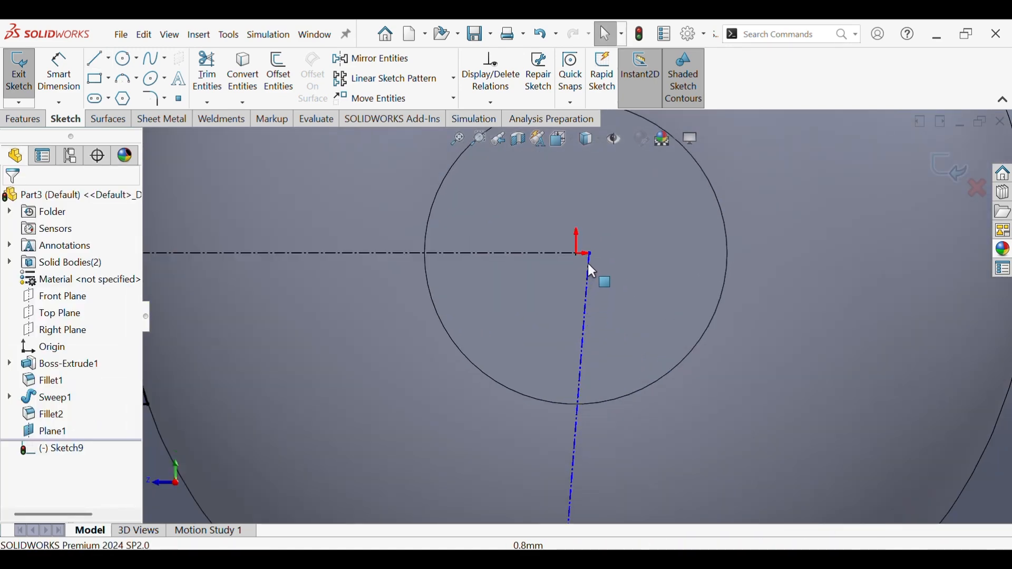
Make the new centerline's upper end coincident with the horizontal centerline's end at the origin, and make the new line vertical
left_click(588, 254)
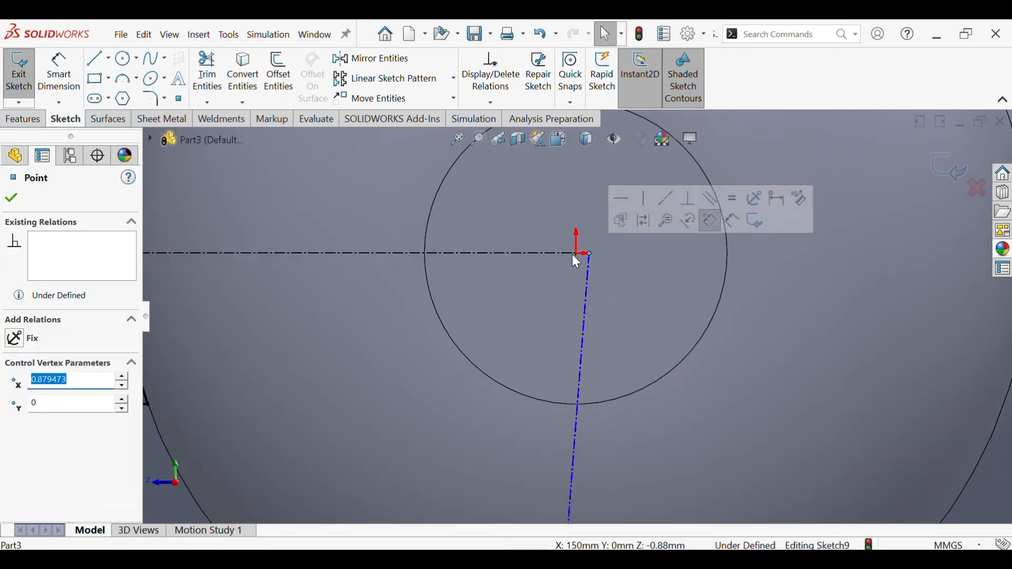
left_click(576, 254)
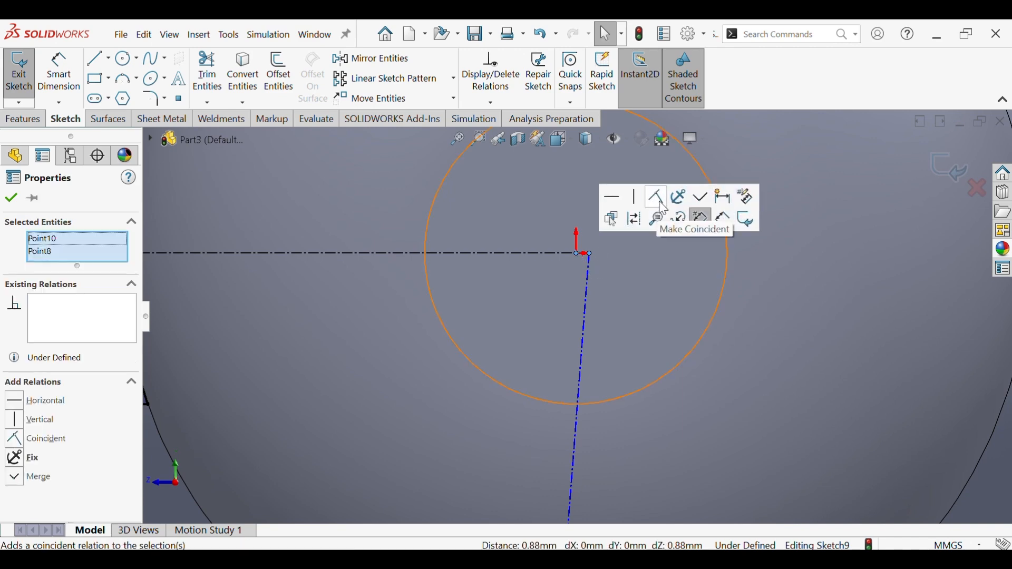
left_click(656, 200)
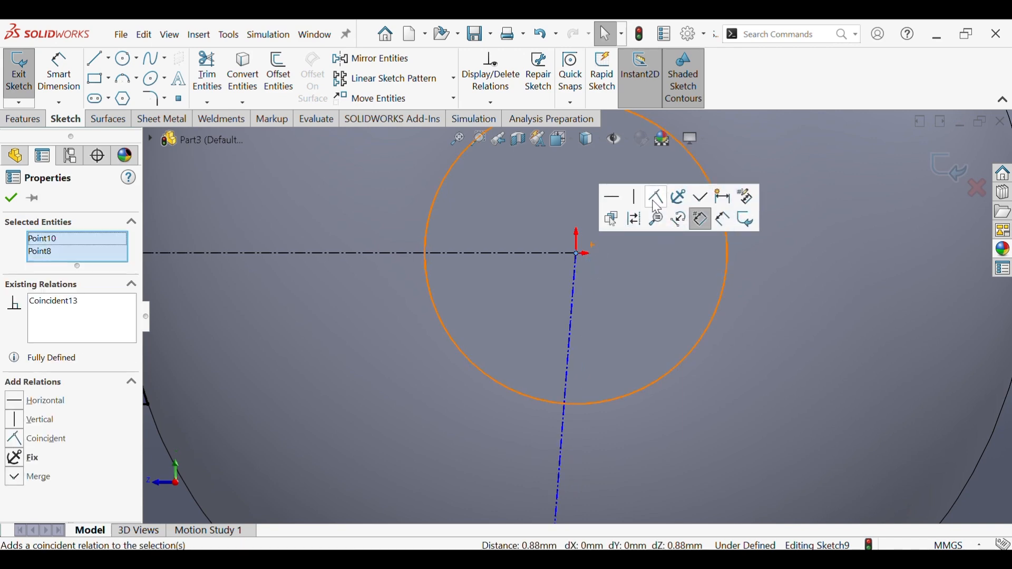
left_click(574, 298)
left_click(628, 248)
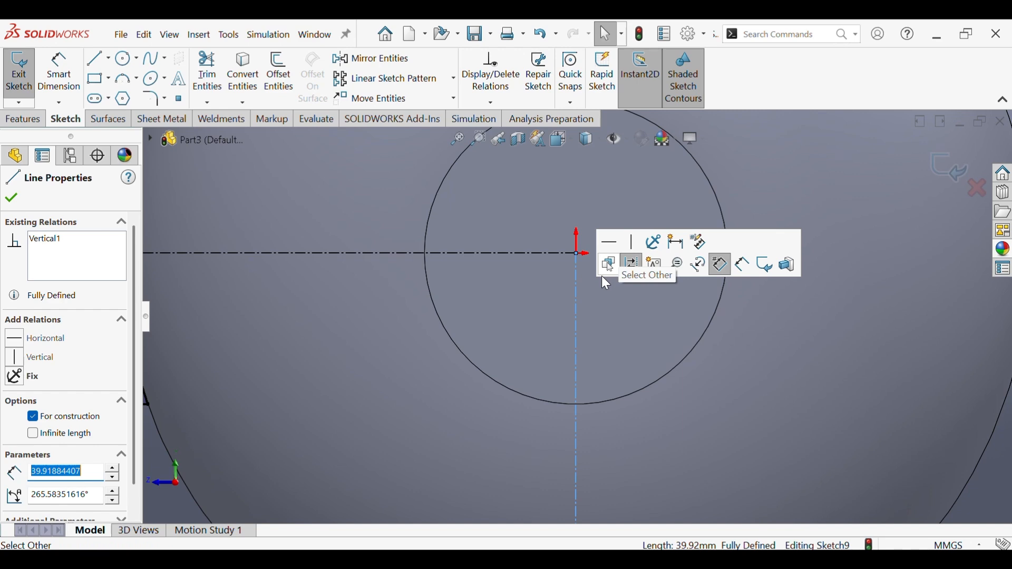
key("f")
left_click(498, 420)
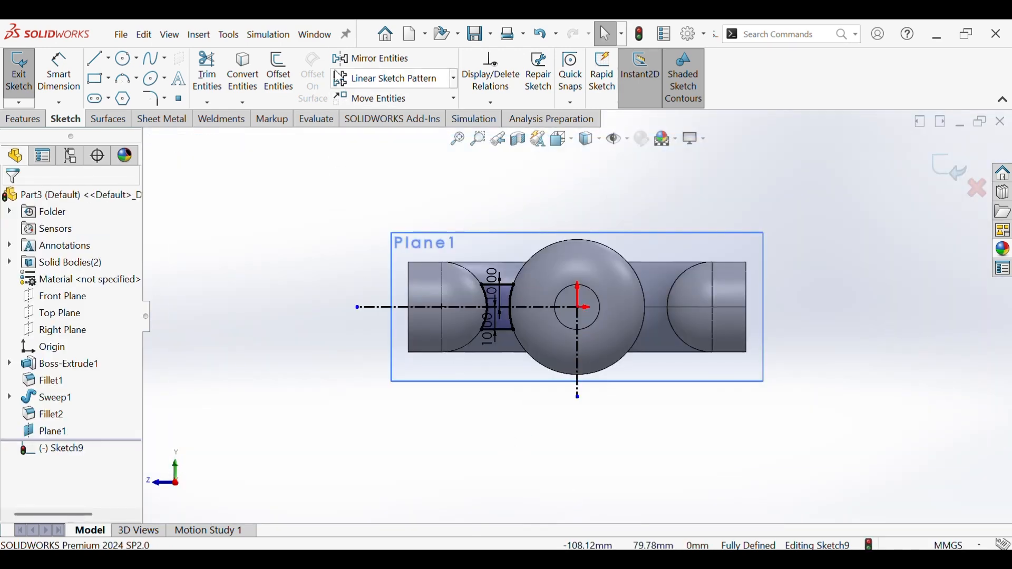
Mirror the closed web profile about the vertical centerline to the opposite arm, keeping the original
left_click(364, 58)
left_click_drag(458, 193, 527, 357)
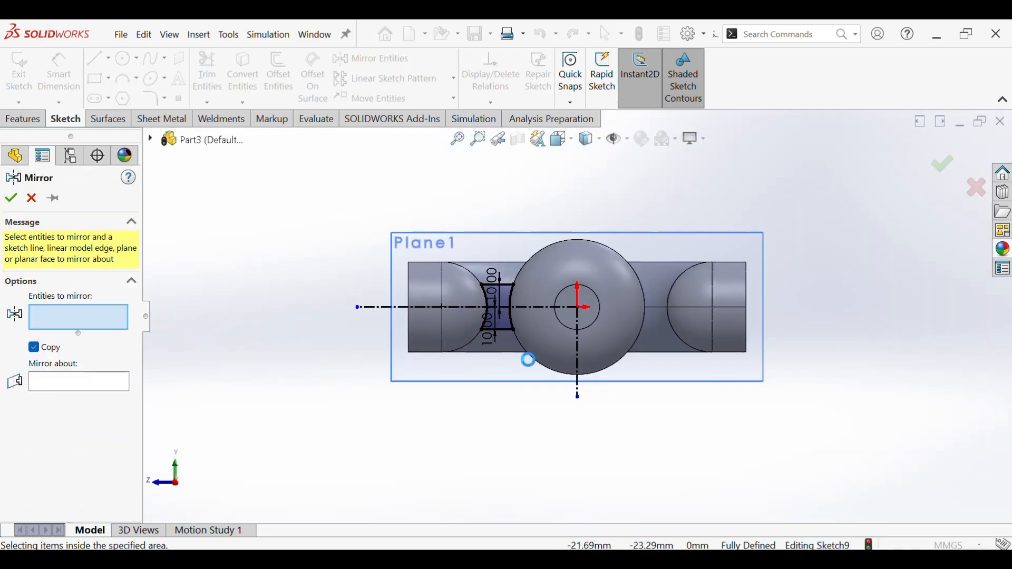
left_click(94, 439)
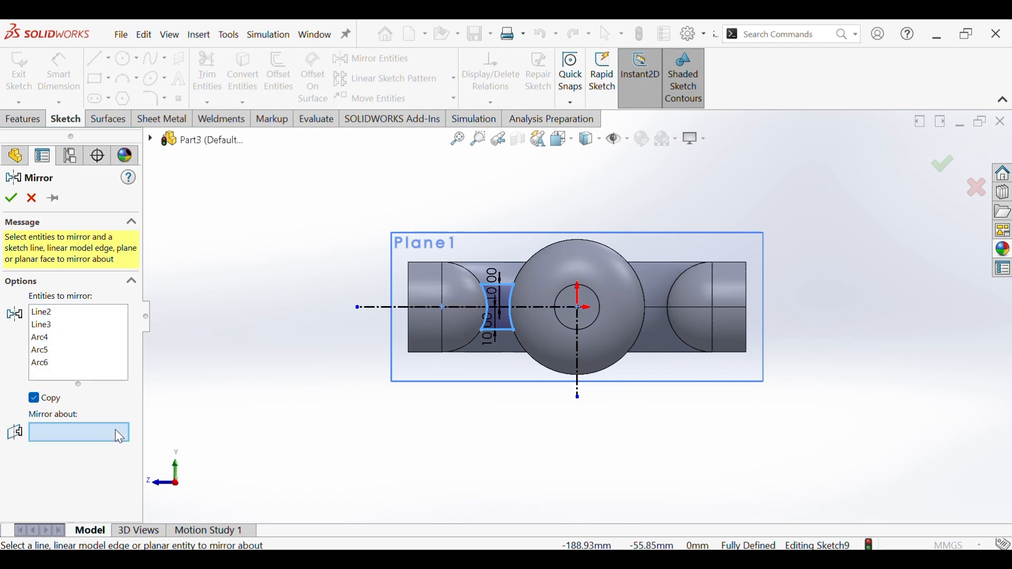
left_click(577, 361)
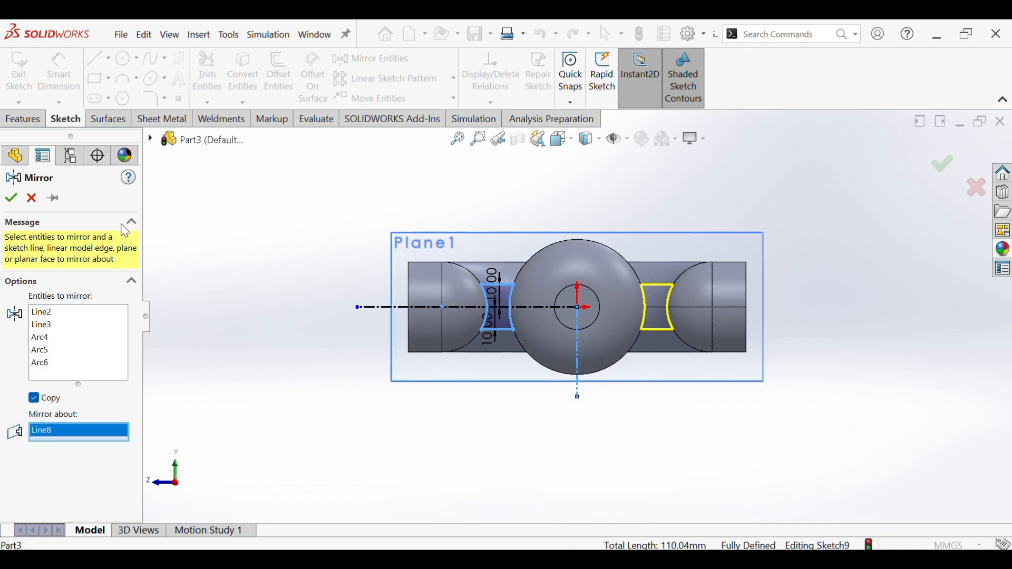
left_click(11, 198)
Extrude both web profiles as a blind boss 50 mm in the reversed direction, merged with the bodies
left_click(23, 120)
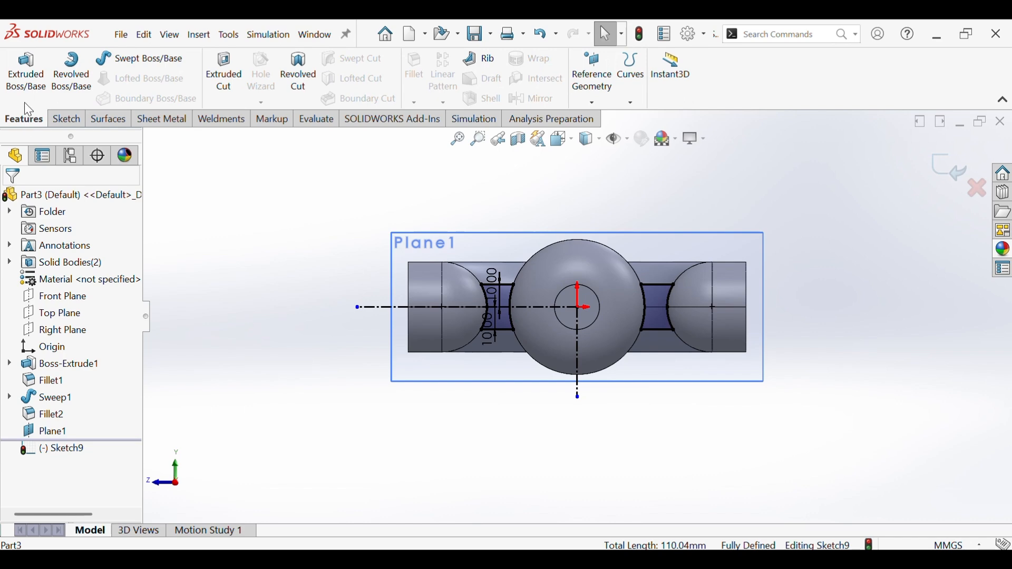
left_click(27, 92)
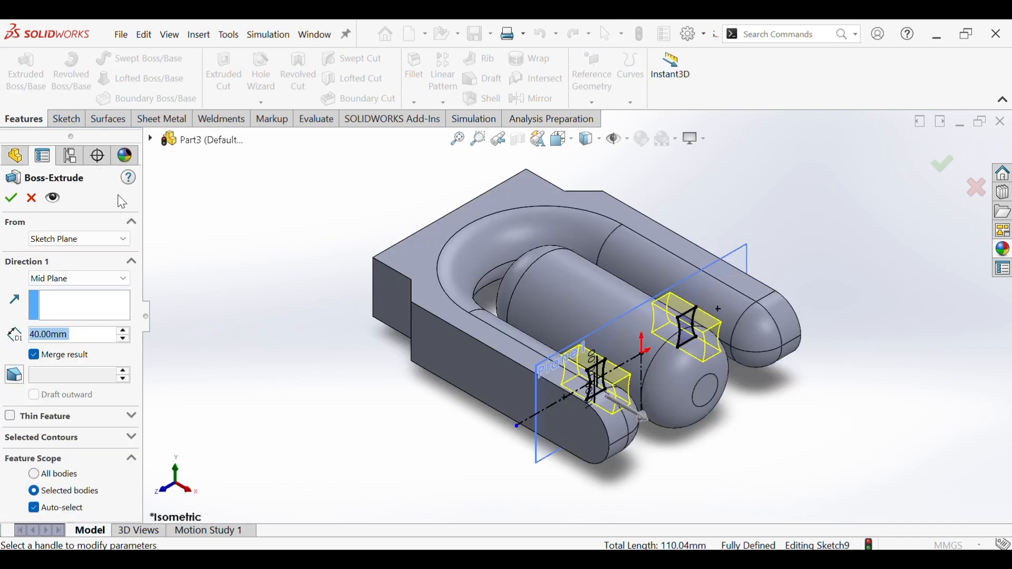
left_click(61, 284)
left_click(57, 291)
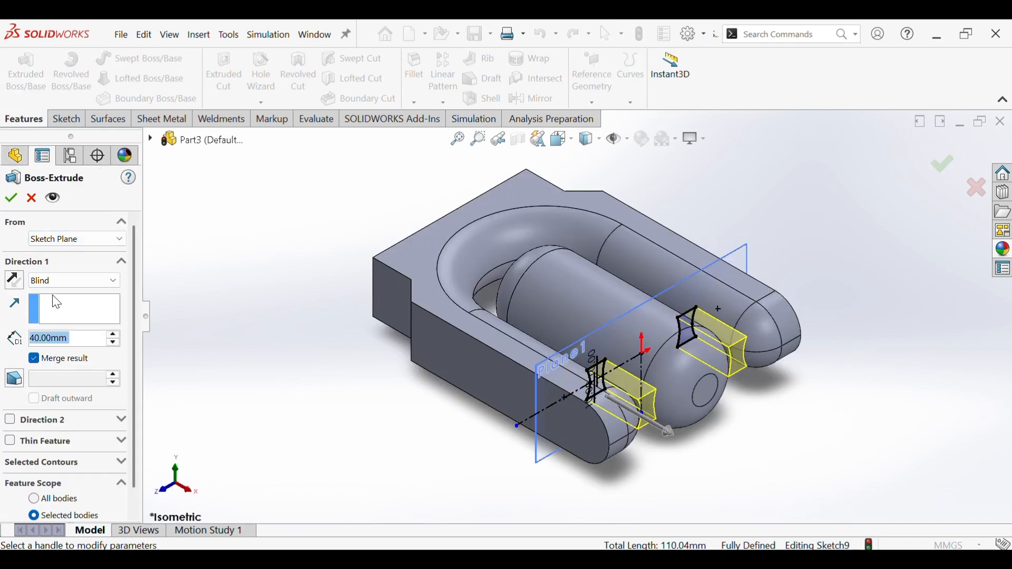
left_click(16, 283)
left_click(113, 335)
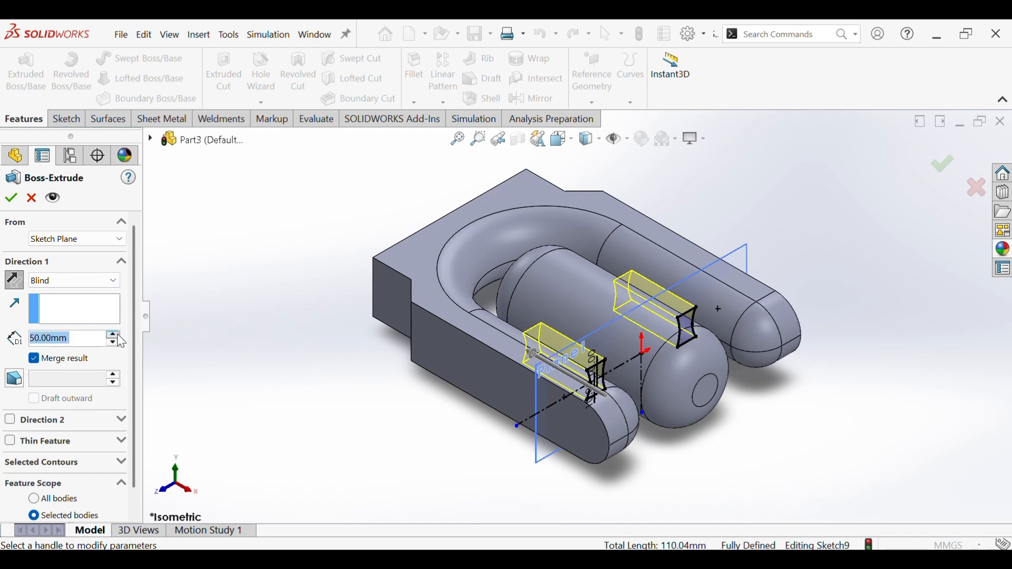
key("Return")
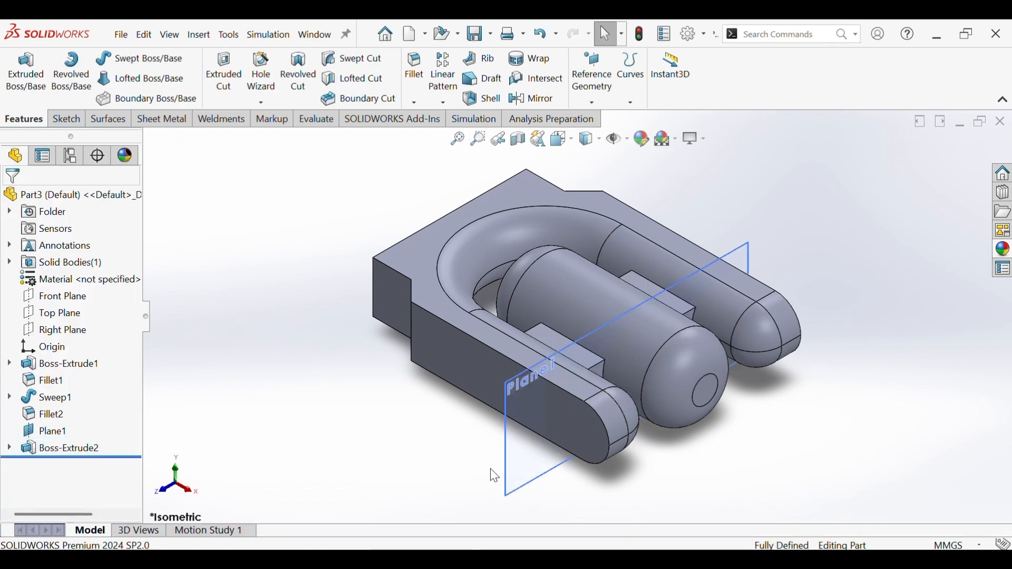
Hide the offset reference plane and return to the isometric view
right_click(524, 477)
left_click(580, 337)
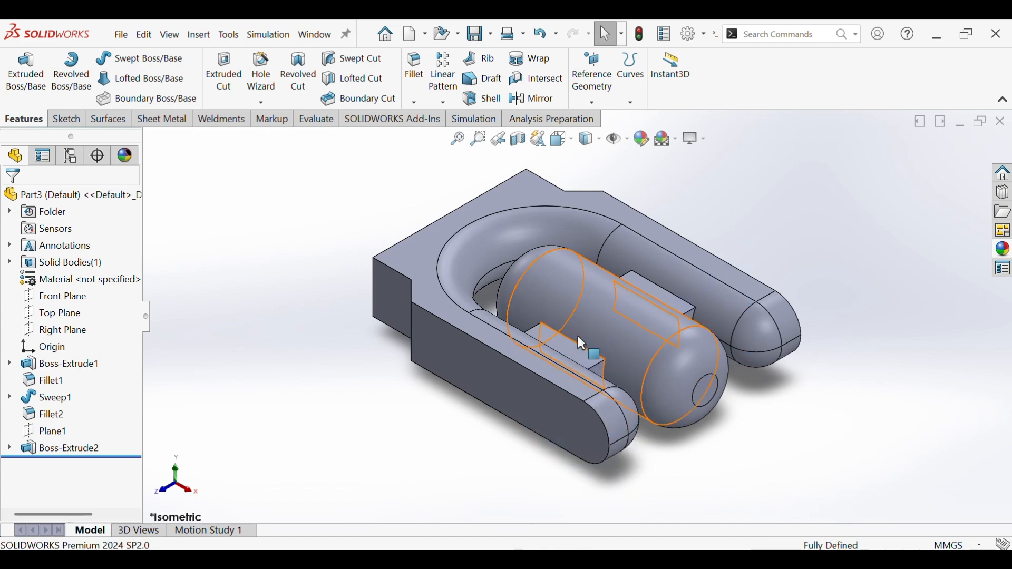
middle_click_drag(602, 316, 540, 316)
key("ctrl+7")
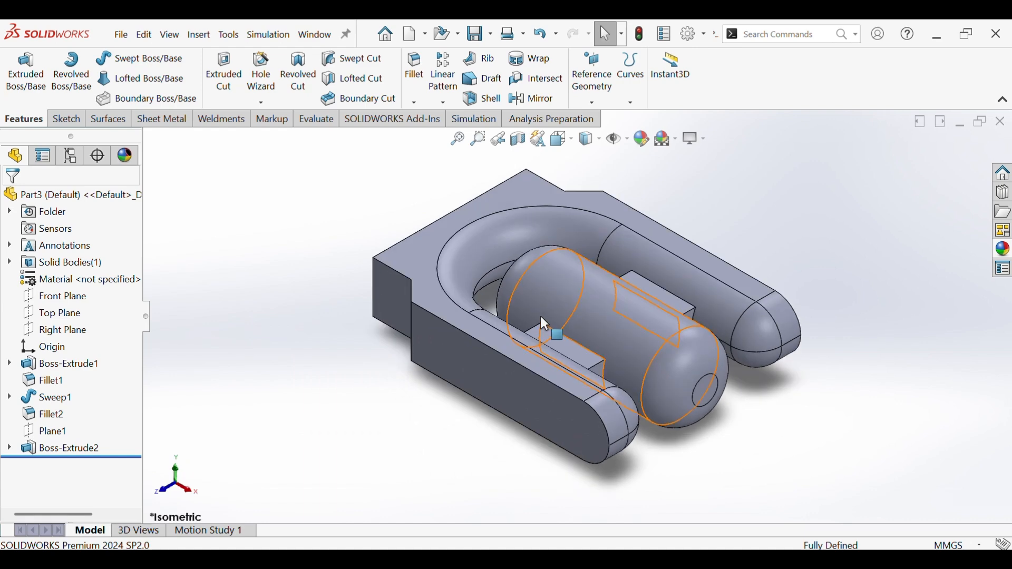
Apply a grey color to the whole part
right_click(421, 252)
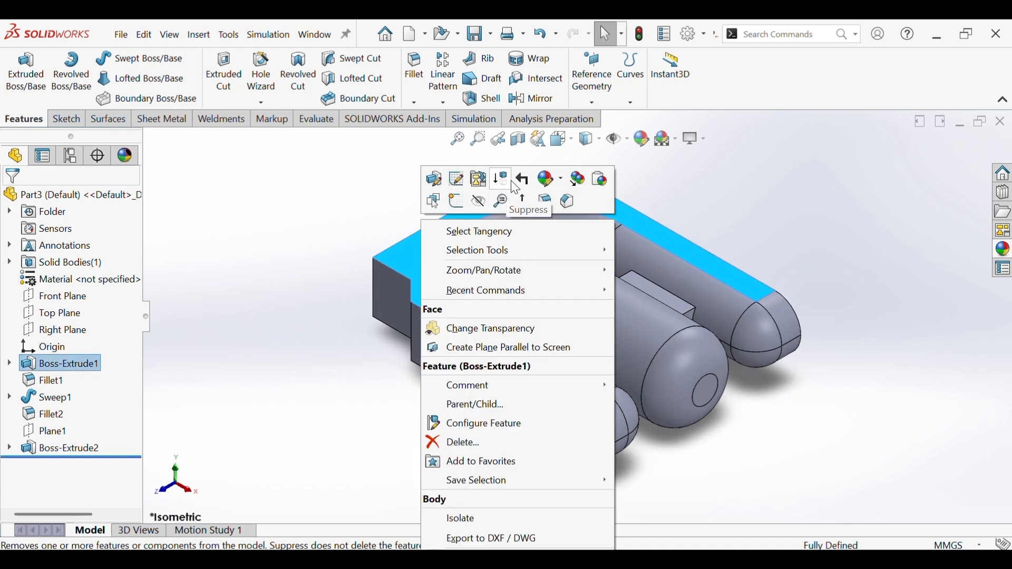
left_click(540, 178)
left_click(568, 268)
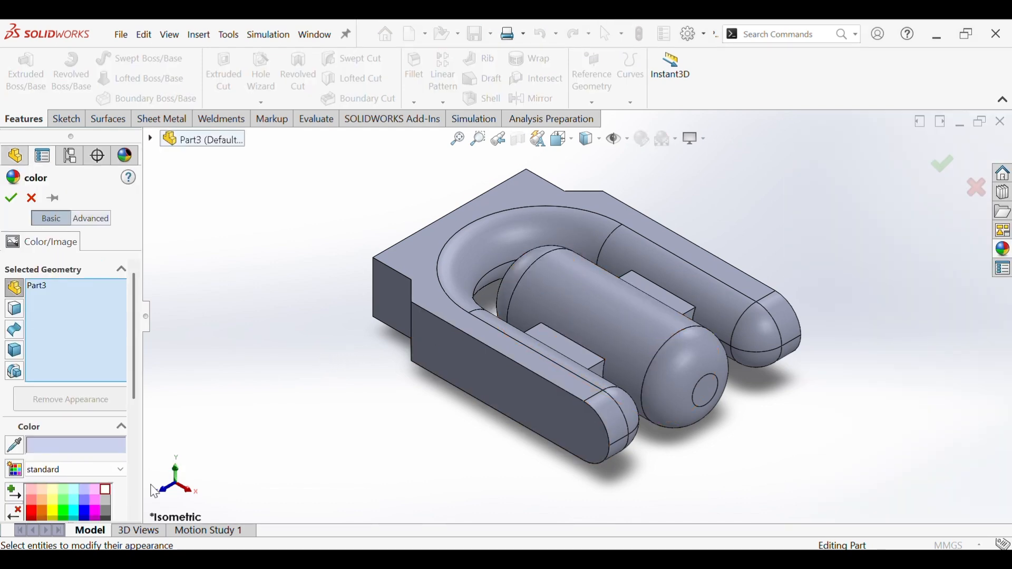
left_click(110, 517)
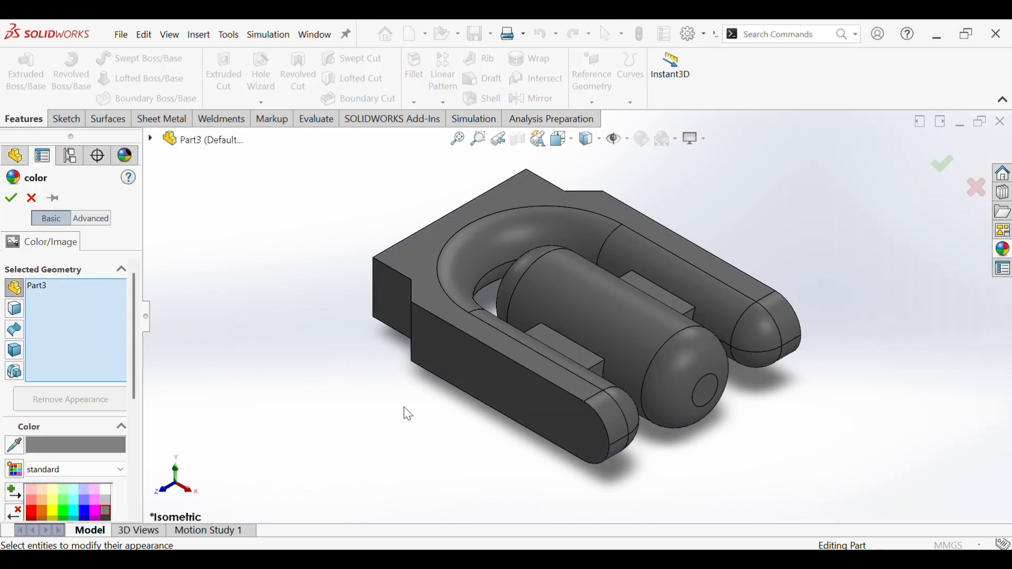
left_click(13, 198)
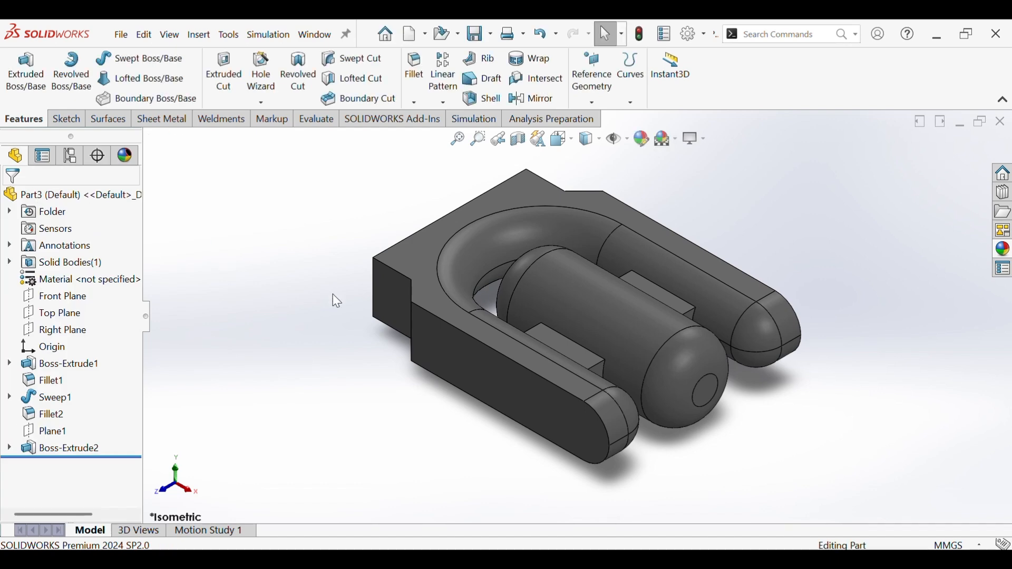
Color the U-bend's upper inner curved face white, along with one arm's inner curved face and rounded tip
right_click(482, 255)
left_click(591, 159)
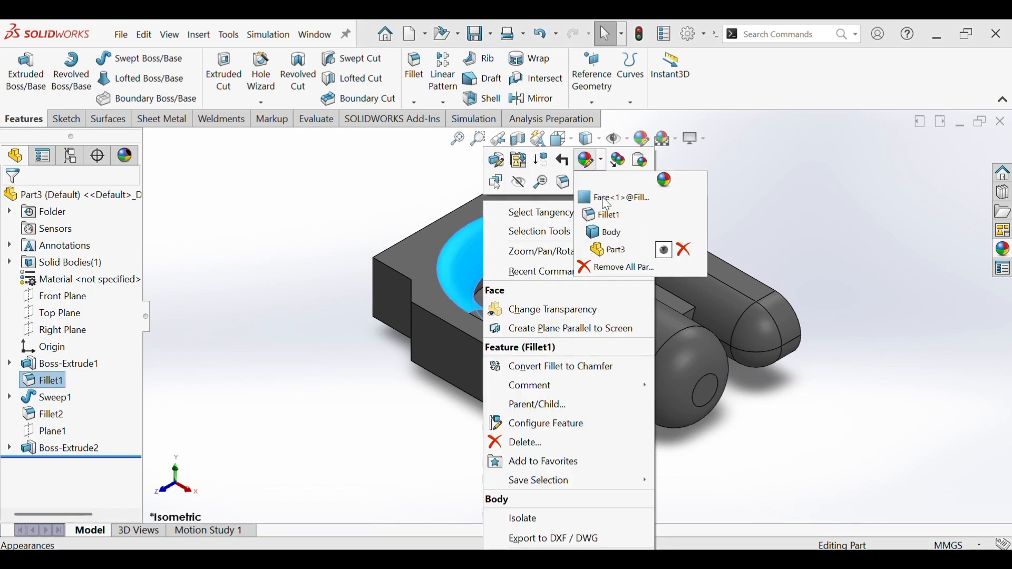
left_click(606, 214)
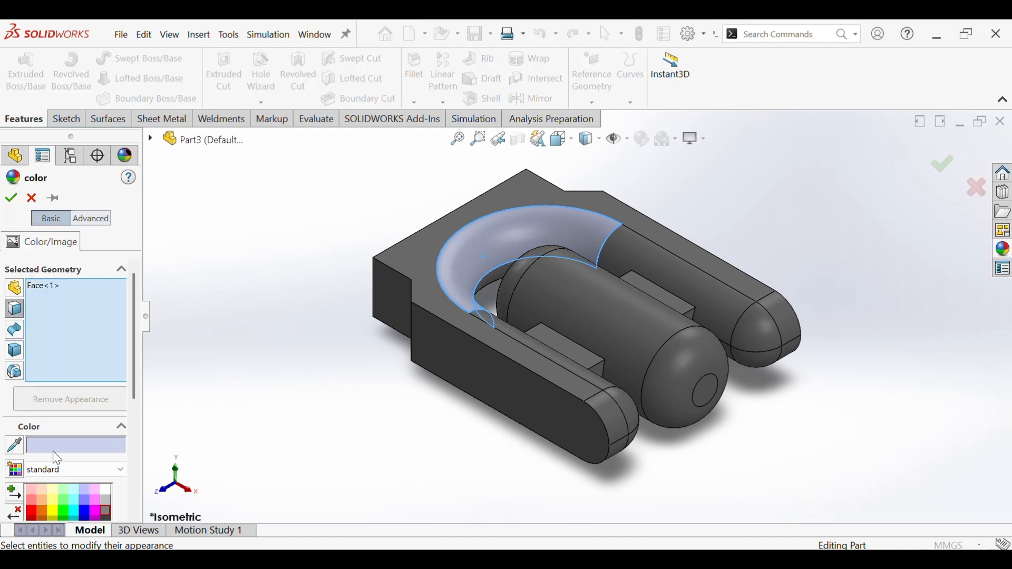
scroll(127, 364, "down", 5)
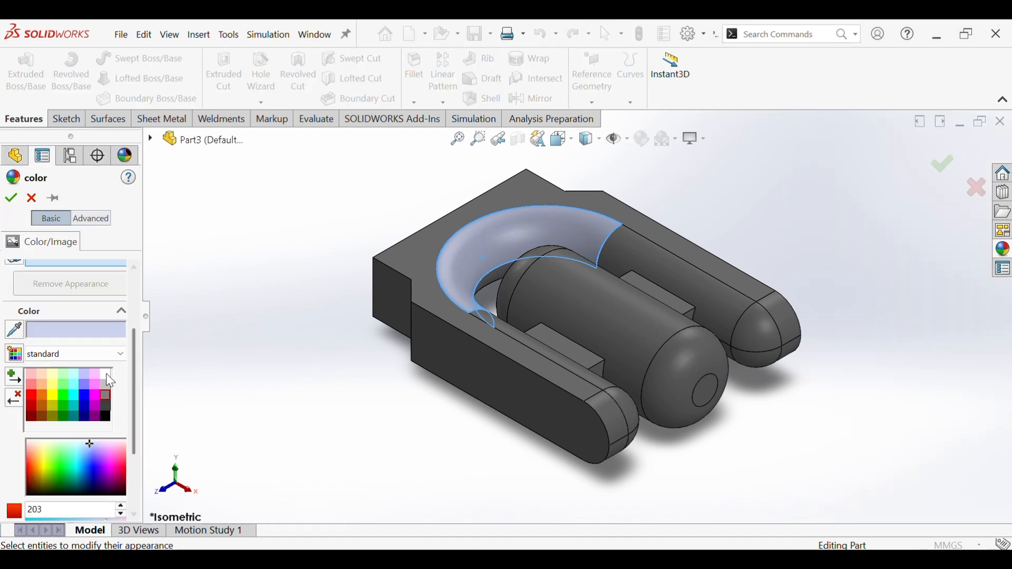
left_click(106, 373)
left_click(614, 241)
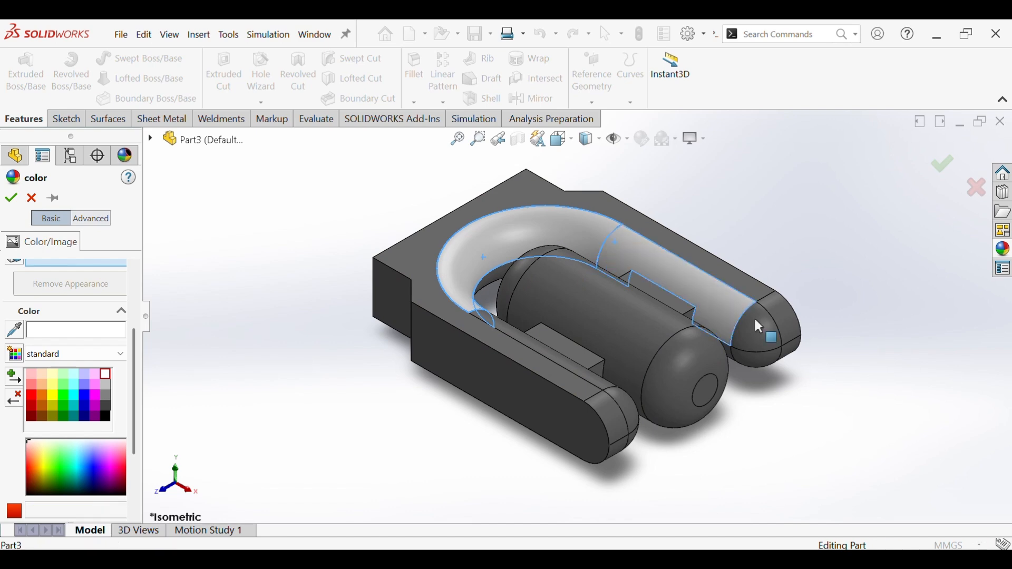
left_click(763, 324)
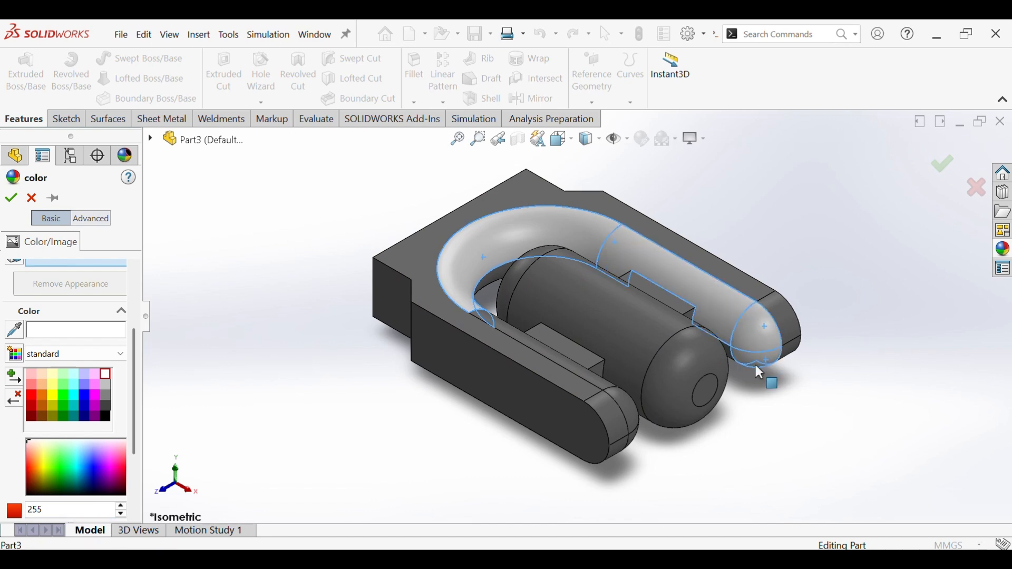
Add the cylinder's rounded end faces and the lower inner curved face of the U-bend to the white coloring
left_click(684, 359)
scroll(421, 245, "down", 5)
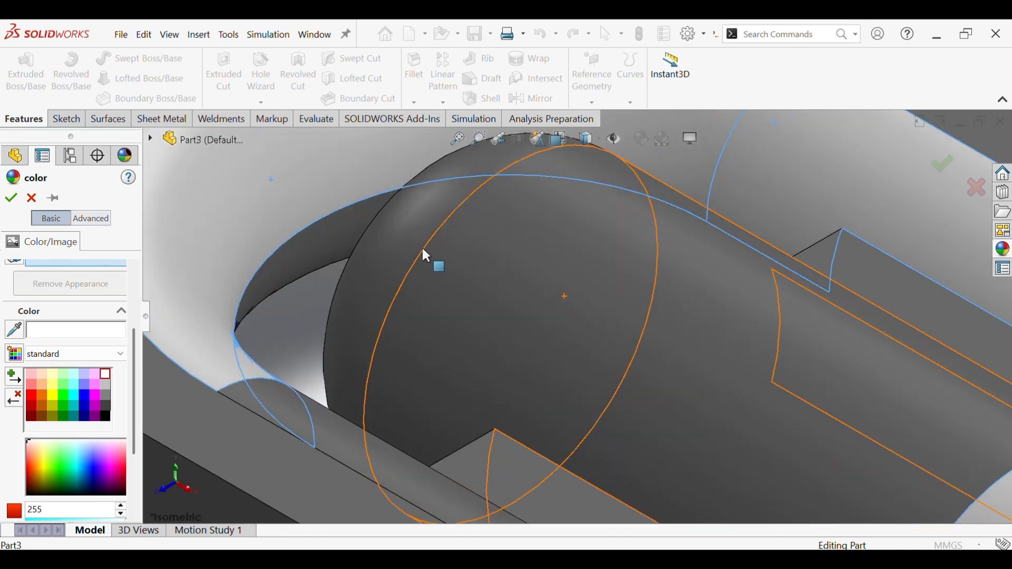
left_click(382, 245)
left_click(325, 246)
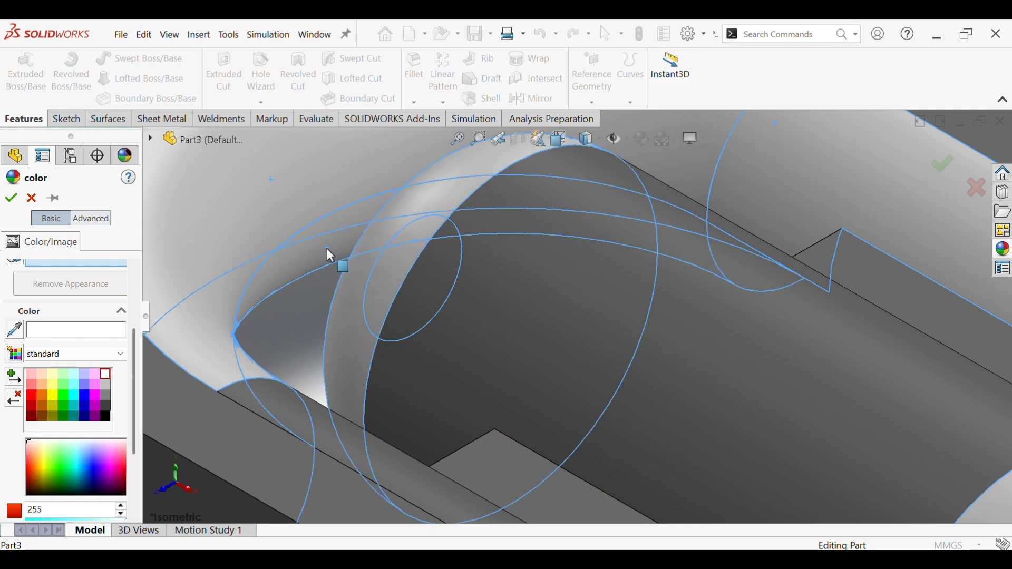
scroll(328, 249, "up", 5)
Include the opposite arm's inner curved face and rounded tip faces in the white coloring, apply it, and restore the isometric view
middle_click_drag(335, 256, 450, 351)
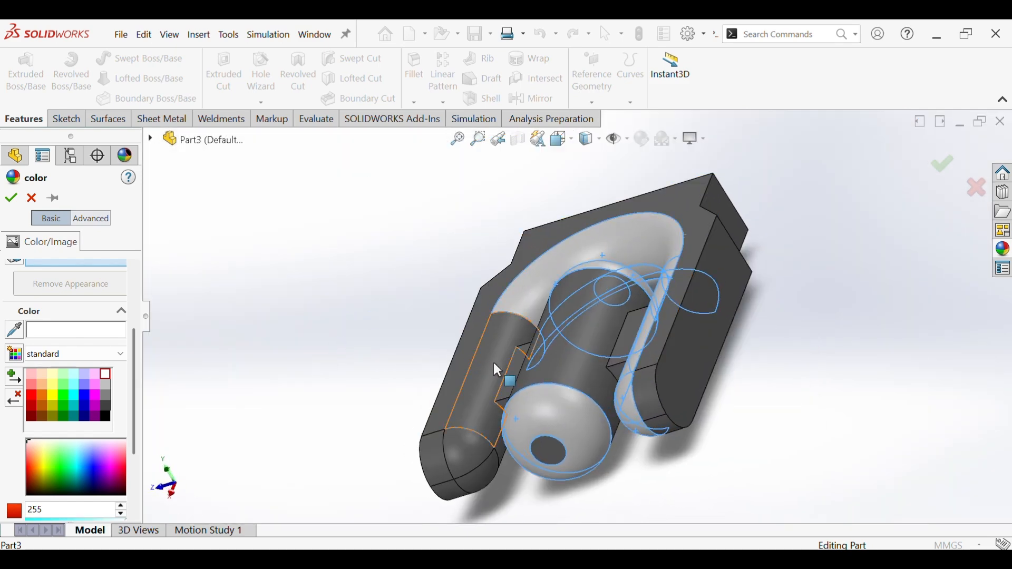
left_click(465, 453)
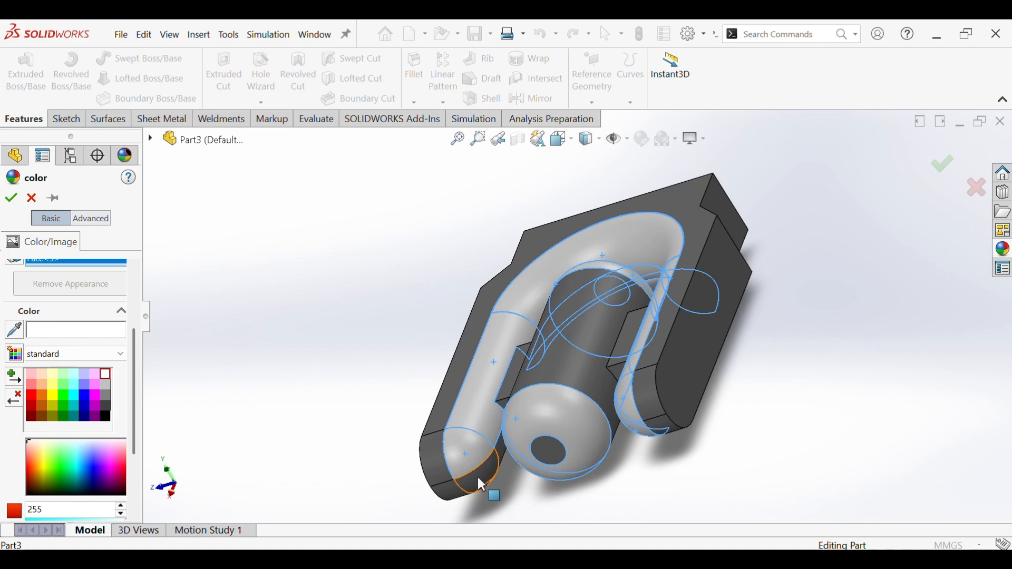
left_click(477, 476)
scroll(508, 452, "down", 5)
left_click(519, 410)
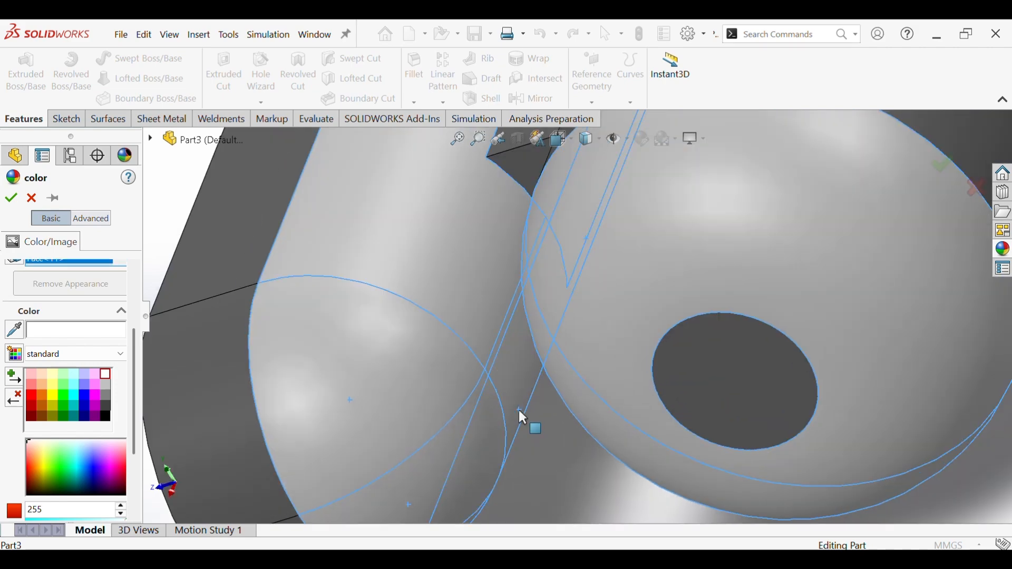
middle_click_drag(518, 409, 935, 262)
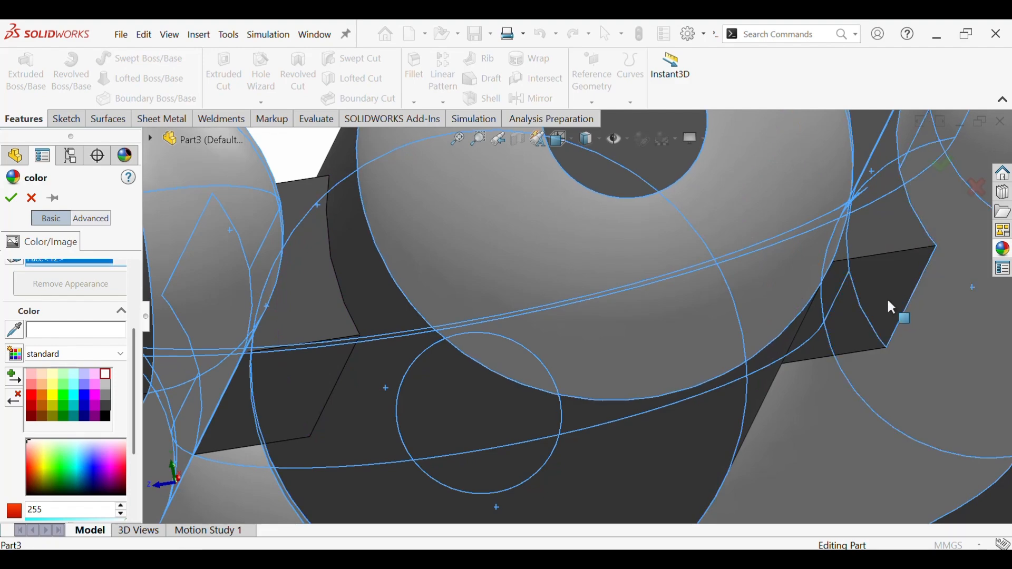
key("f")
middle_click_drag(565, 472, 182, 311)
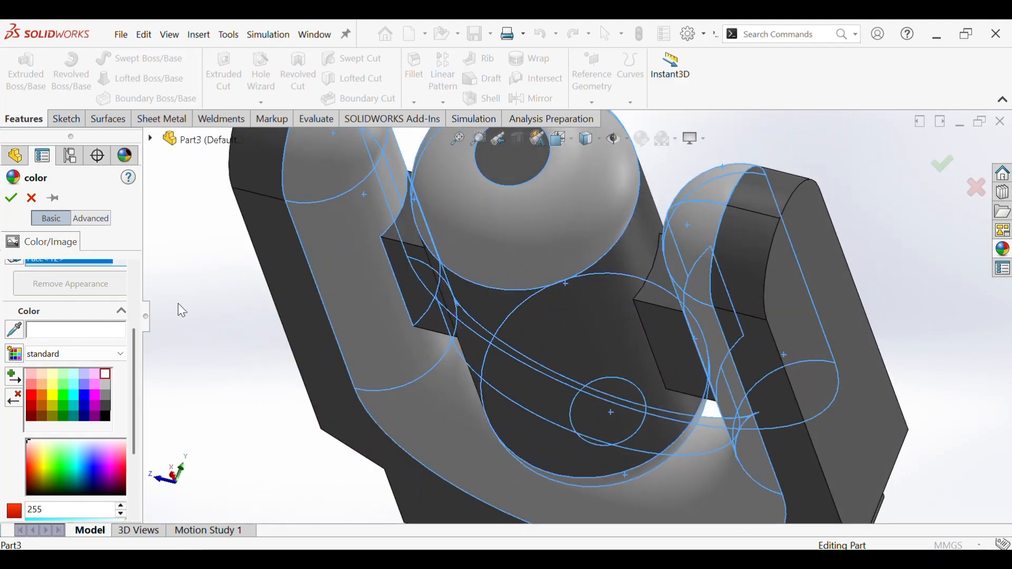
left_click(18, 196)
key("ctrl+7")
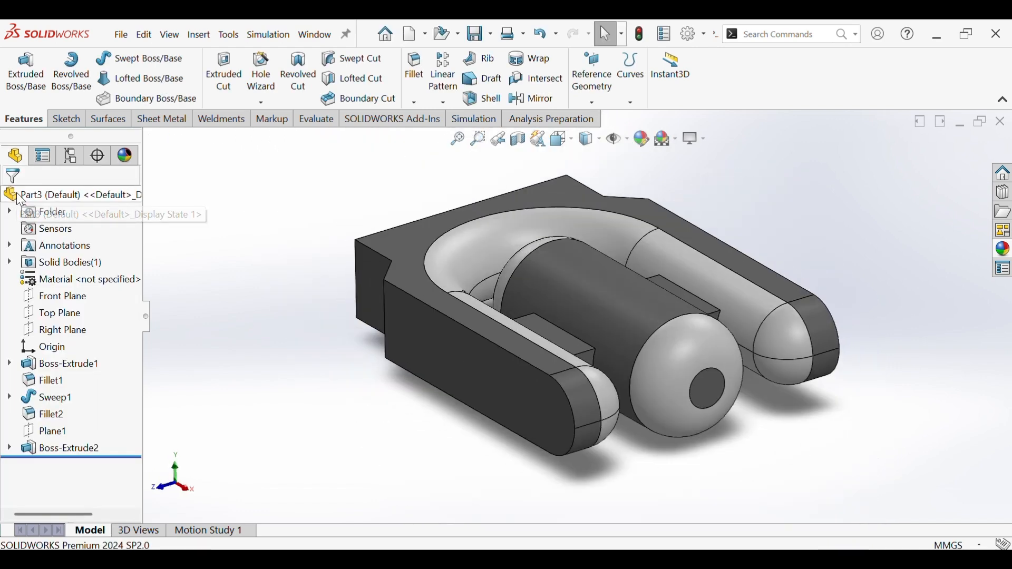
Apply one of the Basic Scenes with a light beige background to the model
middle_click_drag(413, 403, 820, 233)
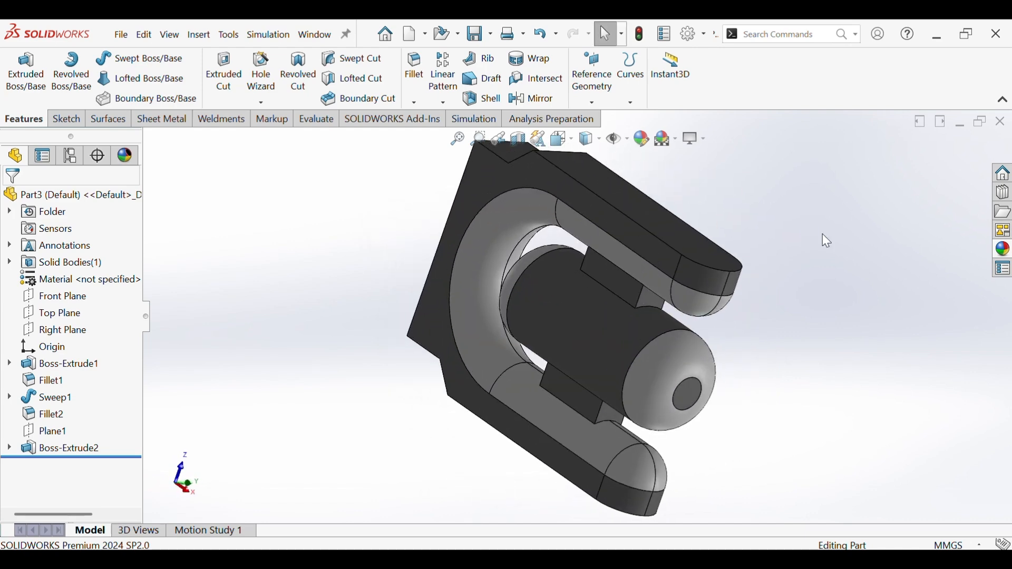
key("ctrl+7")
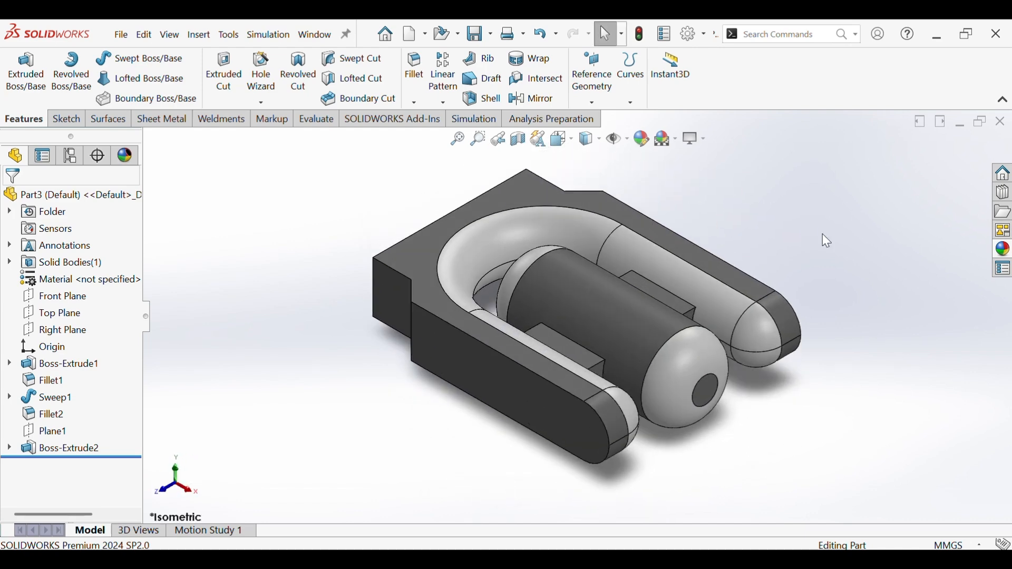
left_click(1003, 253)
left_click(891, 204)
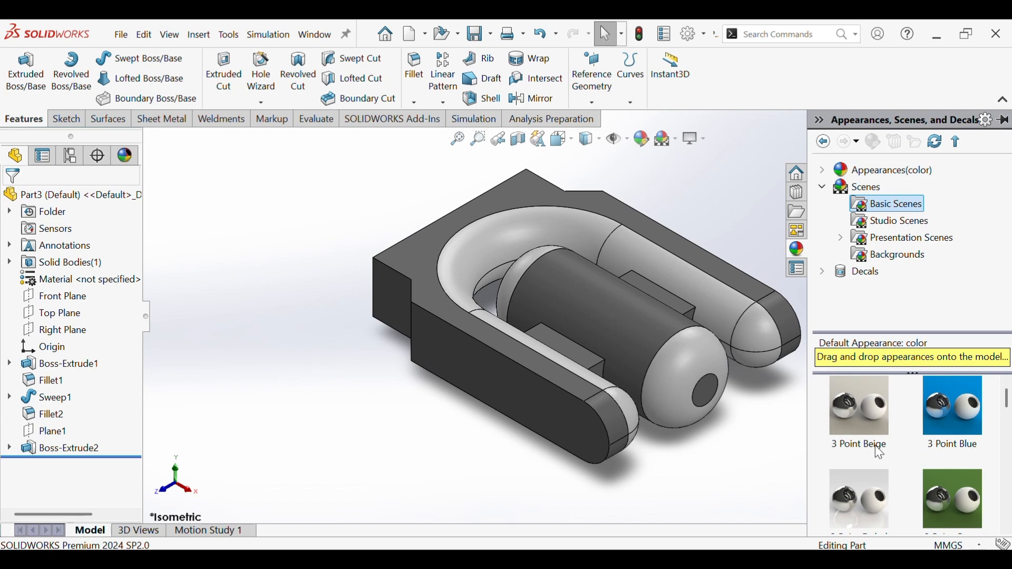
scroll(871, 454, "down", 5)
left_click_drag(852, 495, 403, 446)
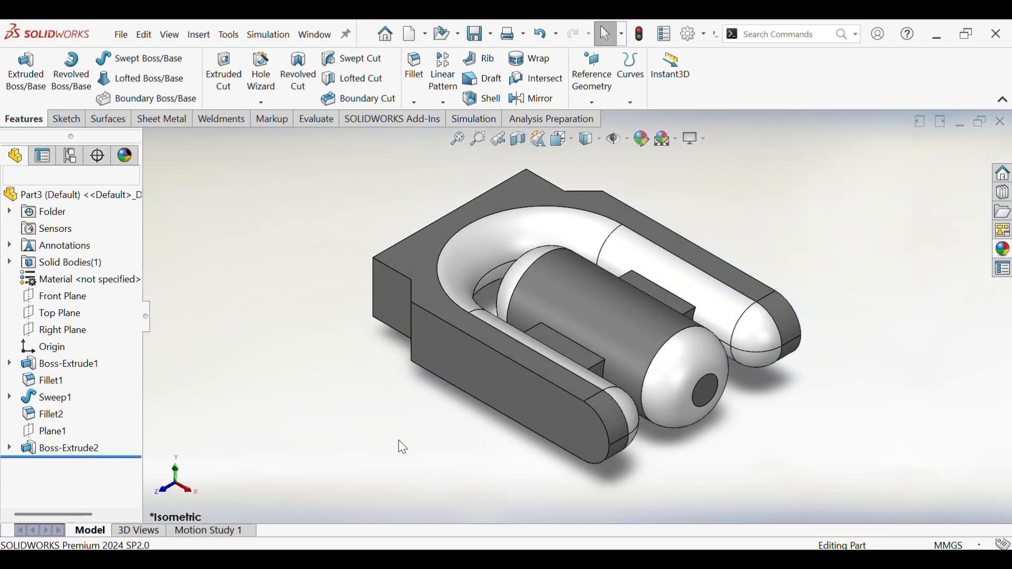
middle_click_drag(496, 281, 676, 447)
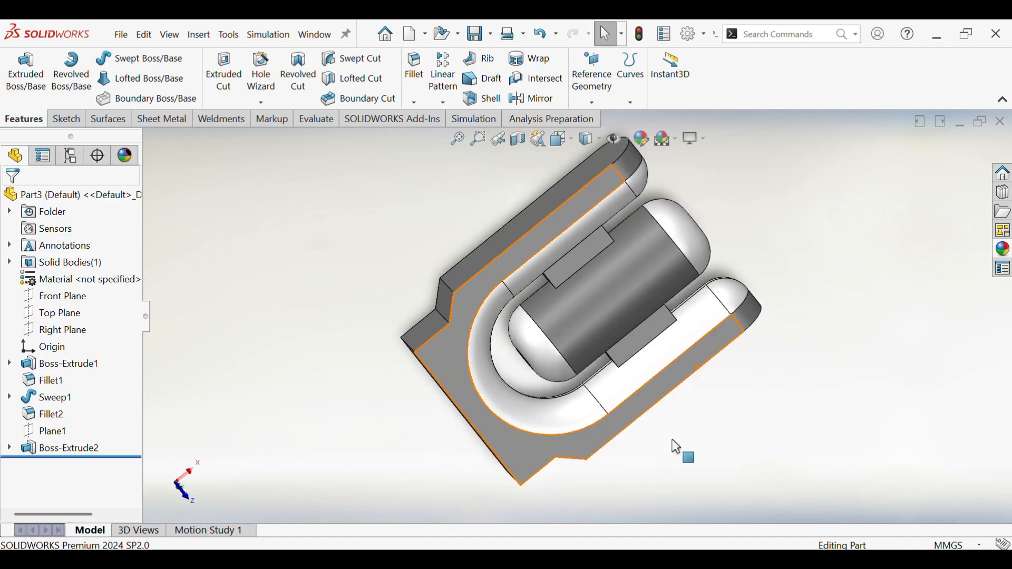